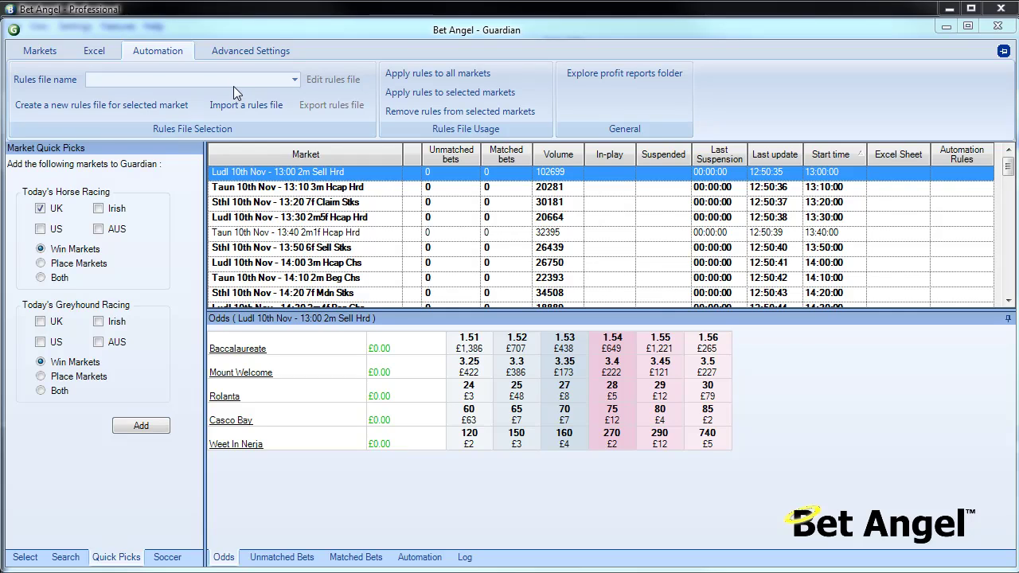
Create a new automation rules file for the Ludl 13:00 2m Sell Hrd market and enlarge the rules editor window
click(306, 188)
click(305, 175)
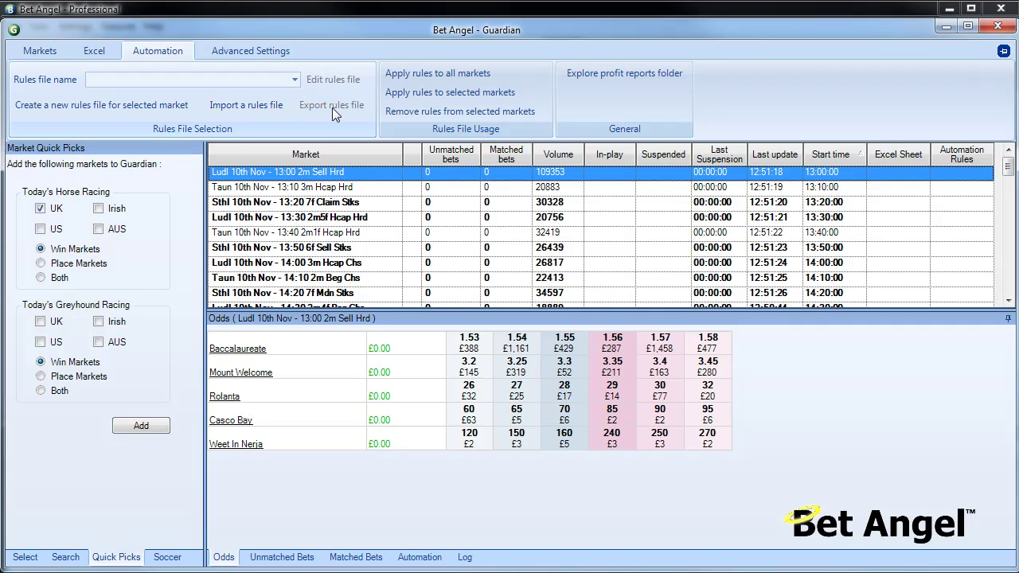
click(121, 106)
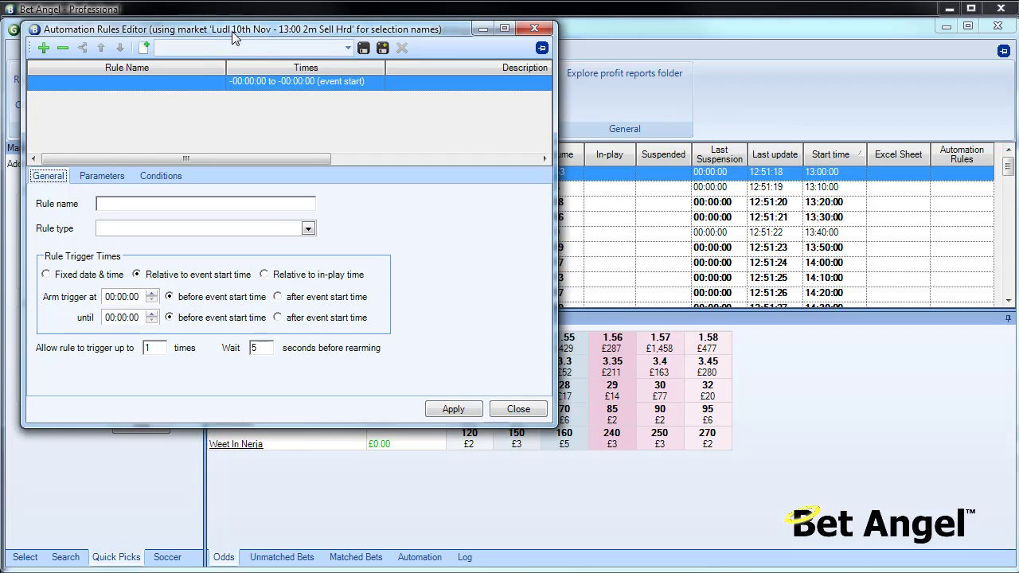
drag(232, 31, 285, 52)
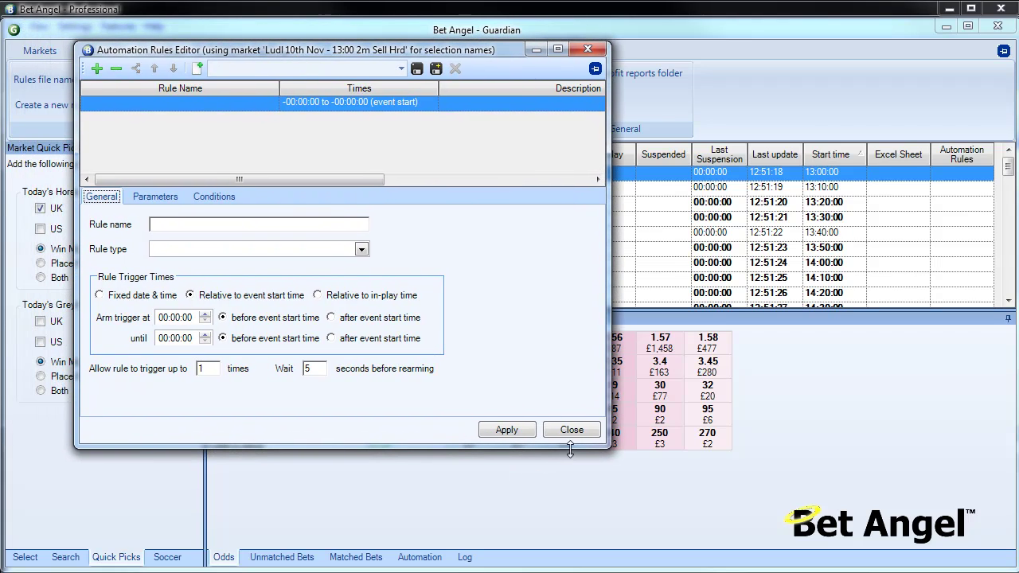
drag(608, 449, 838, 507)
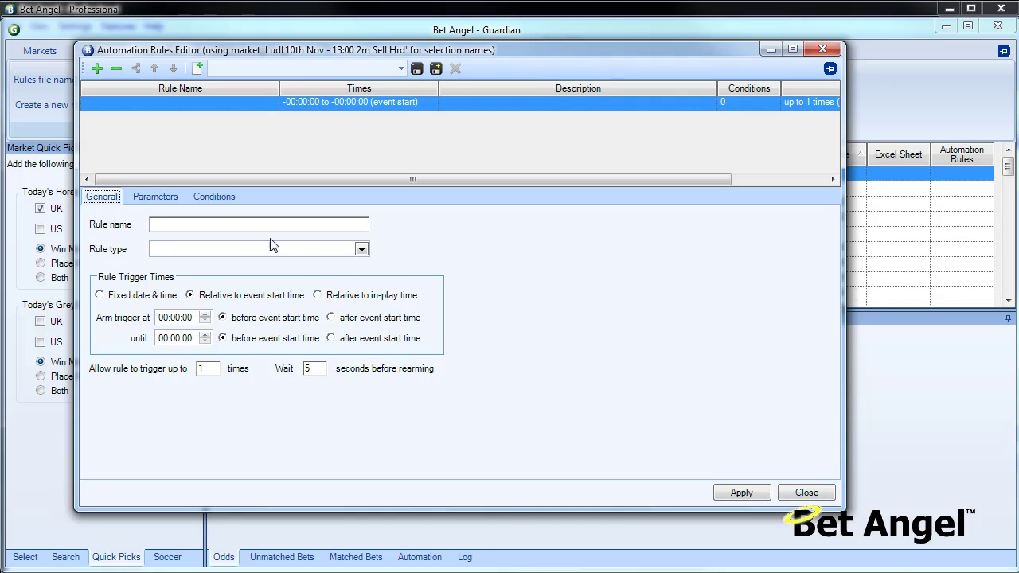
Name the rule "Scalping this market" and set its type to Place Back Bet
click(250, 227)
text(Scalping this market)
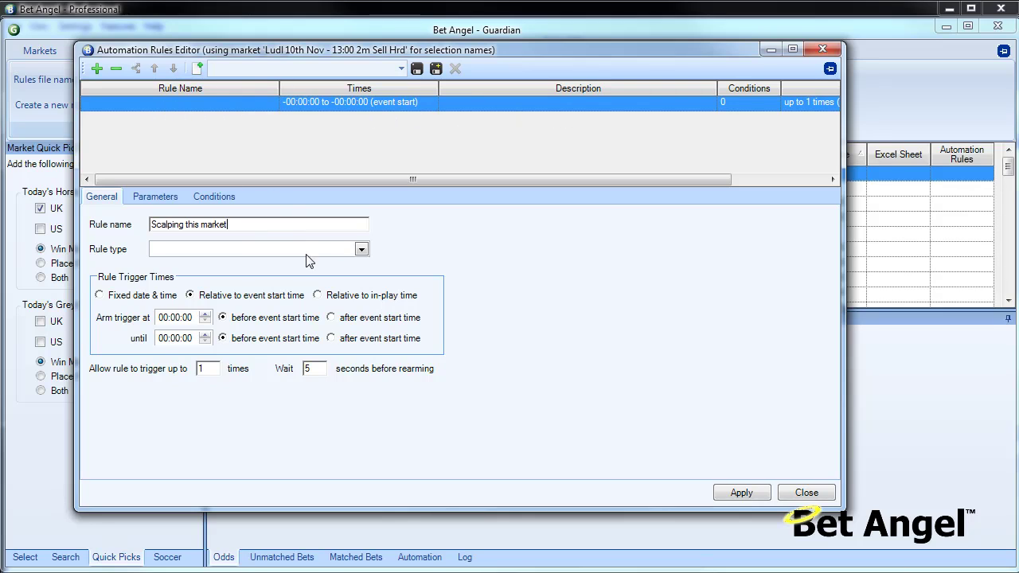
click(362, 250)
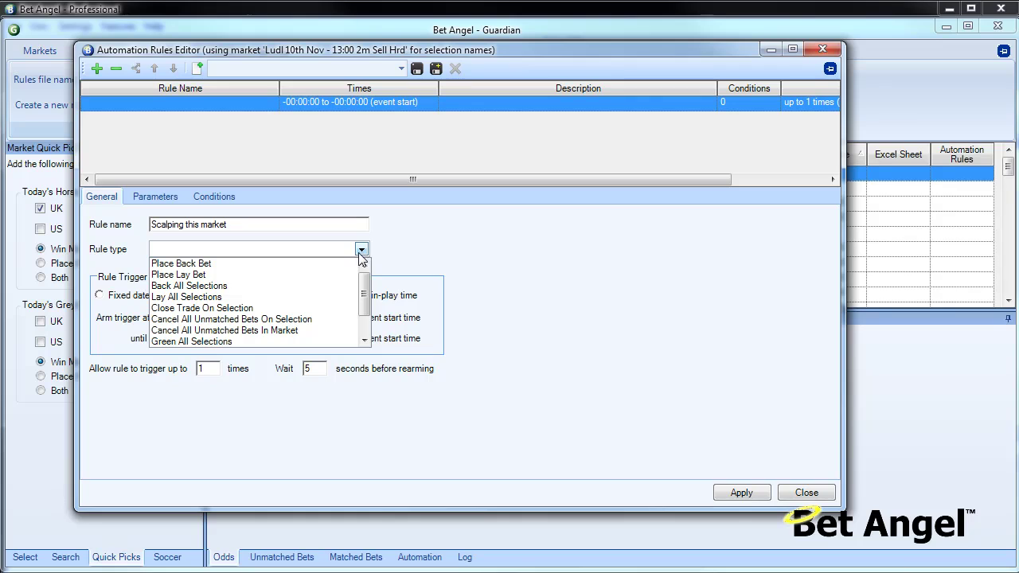
click(279, 265)
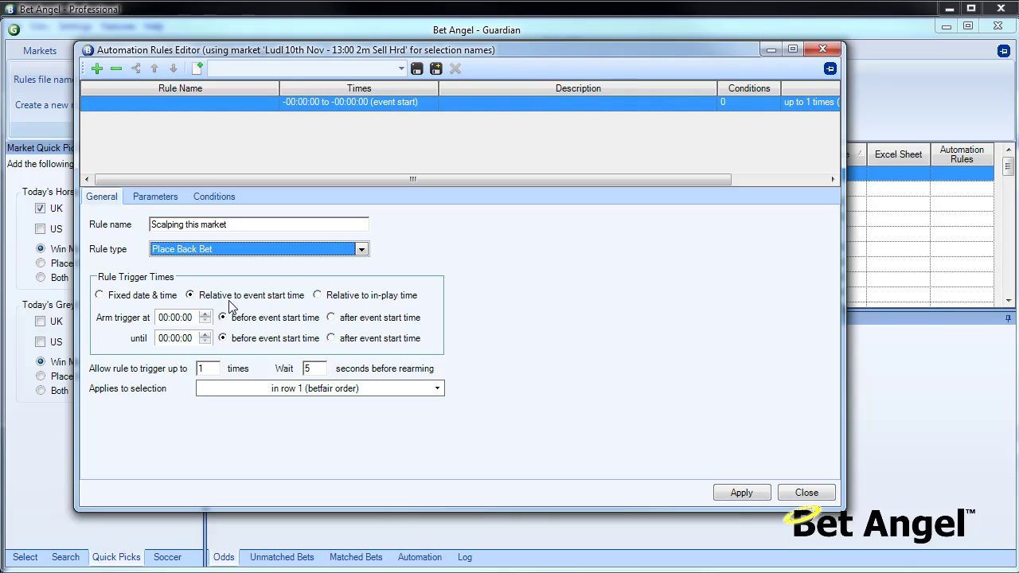
Arm the rule from 00:05:00 until 00:00:10 before event start and allow it to trigger up to 100 times
click(175, 317)
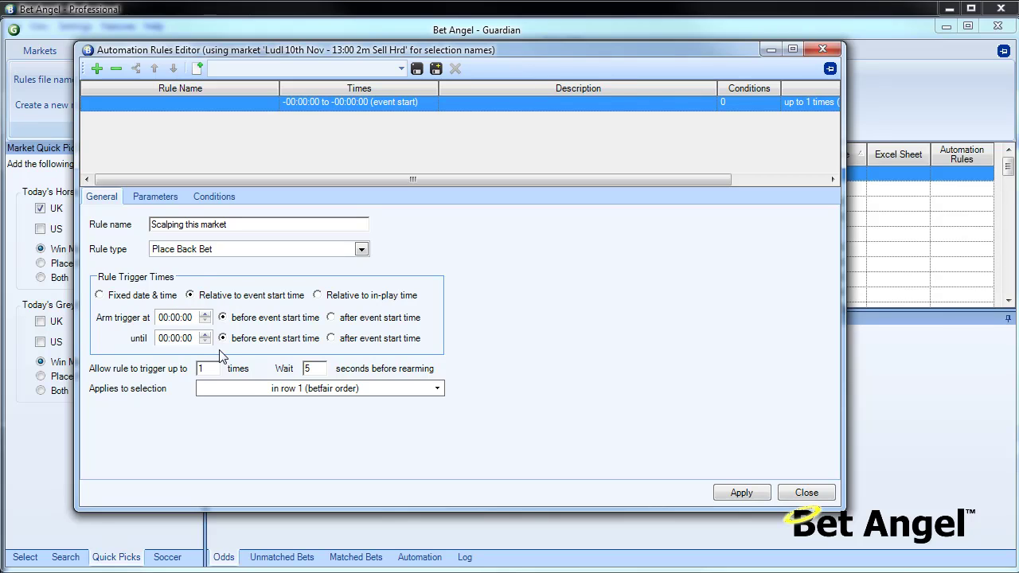
text(4)
click(189, 338)
text(1)
drag(219, 367, 191, 368)
text(100)
key(Tab)
click(311, 370)
Review the ways to choose the selection the rule applies to, and the available rule types
click(440, 390)
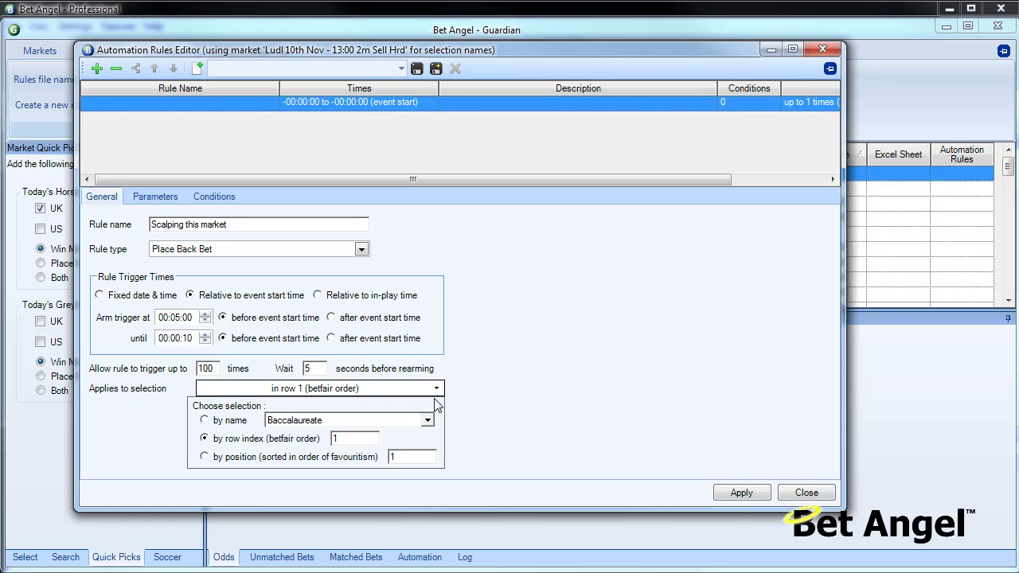
click(428, 421)
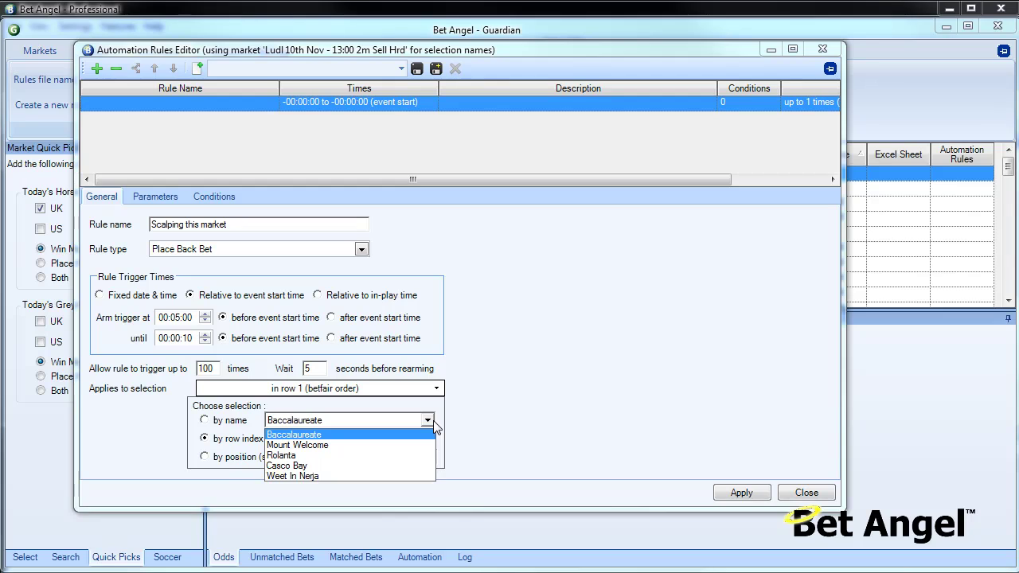
click(427, 420)
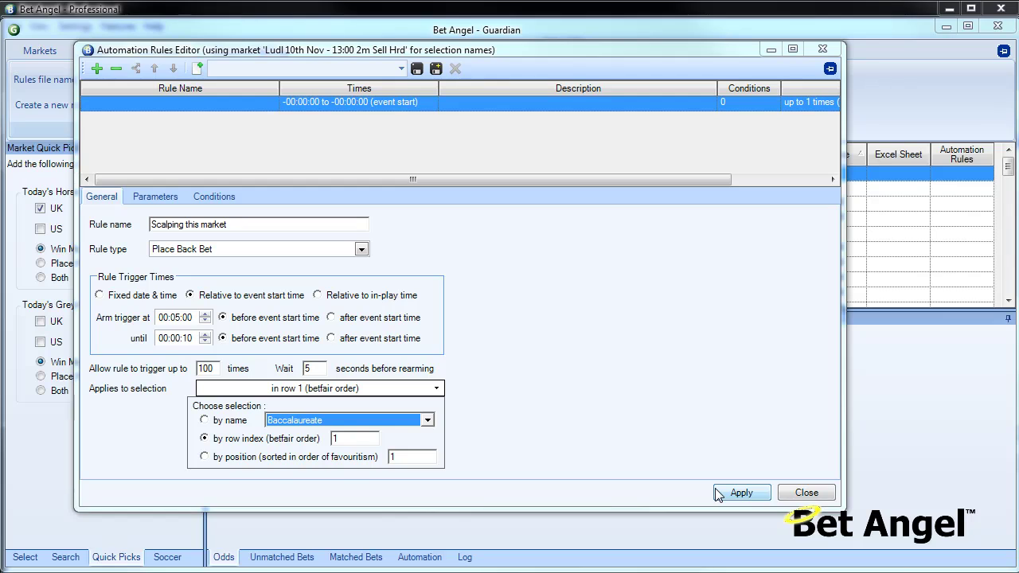
click(362, 437)
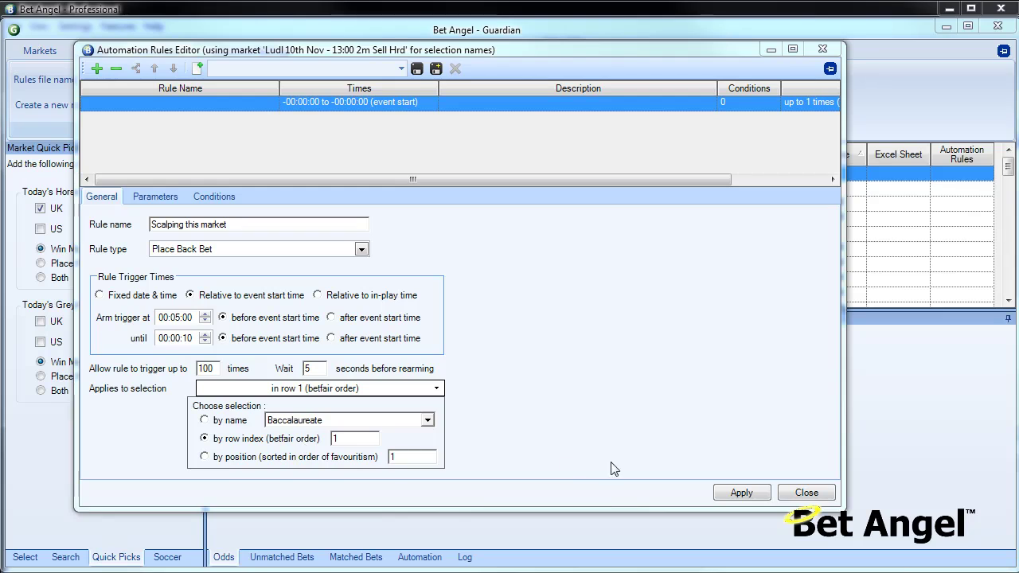
click(460, 413)
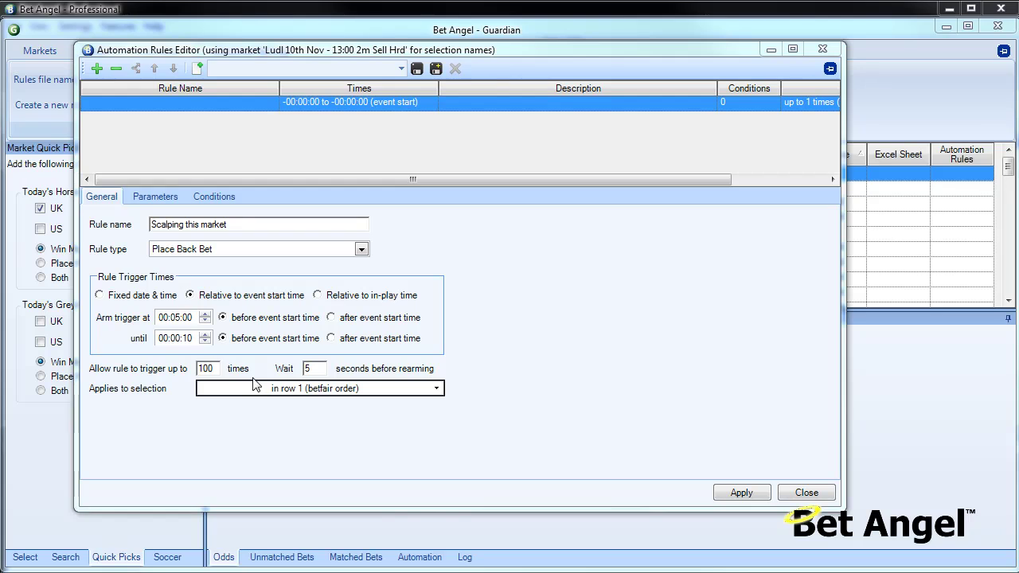
click(270, 249)
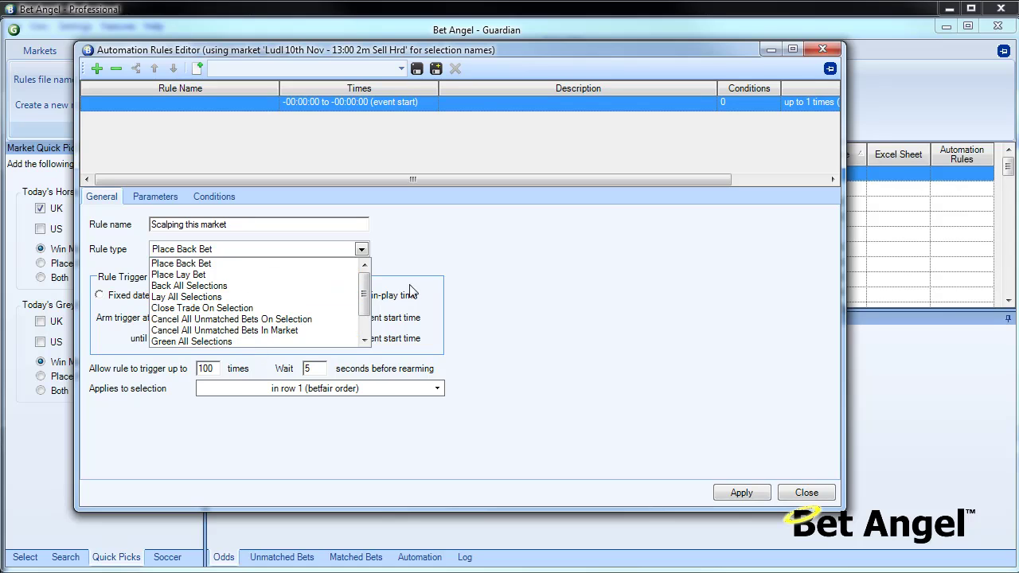
click(599, 287)
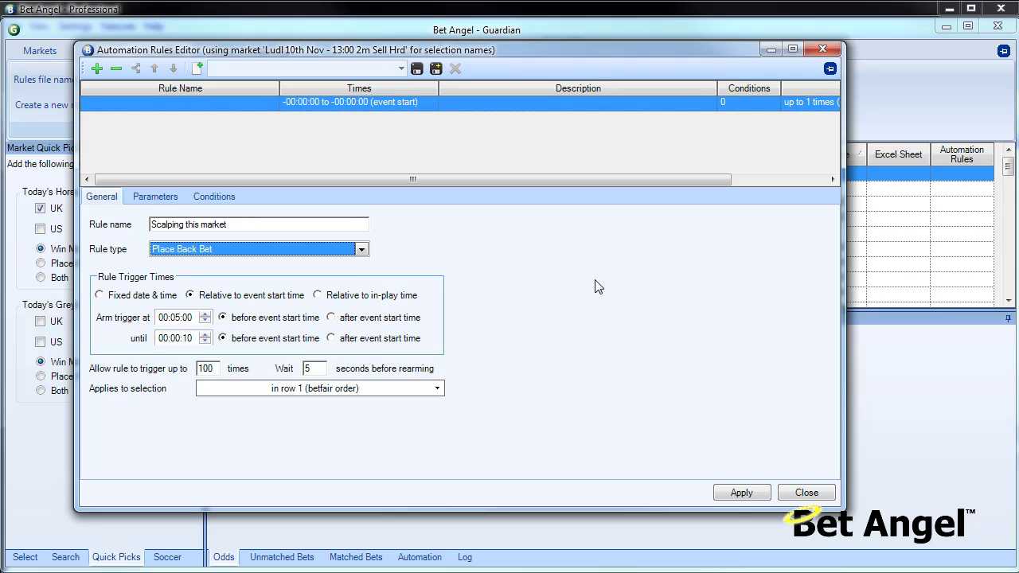
Set the back bet to be placed 1 custom tick above best market price with a £10 stake
click(140, 204)
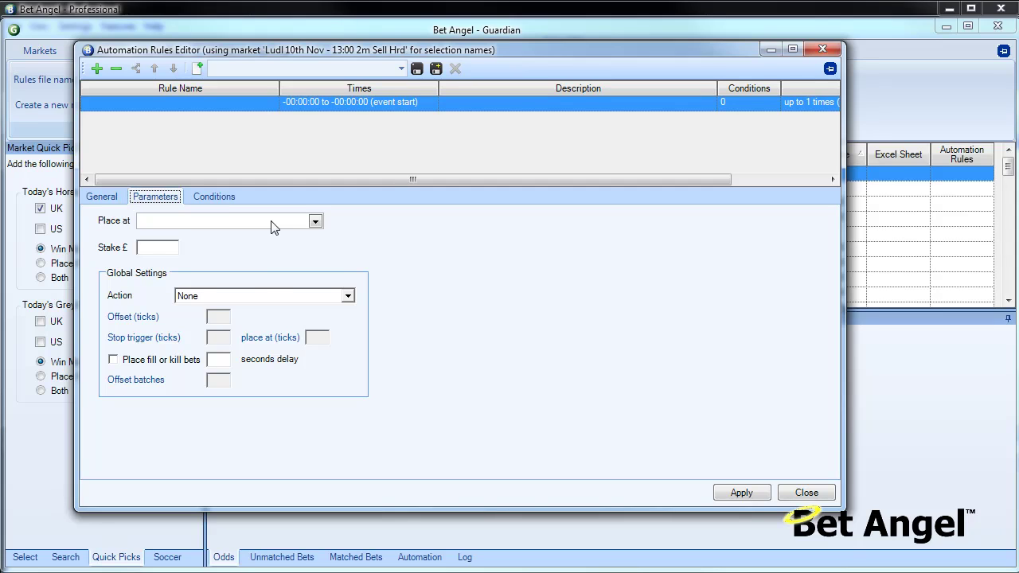
click(315, 222)
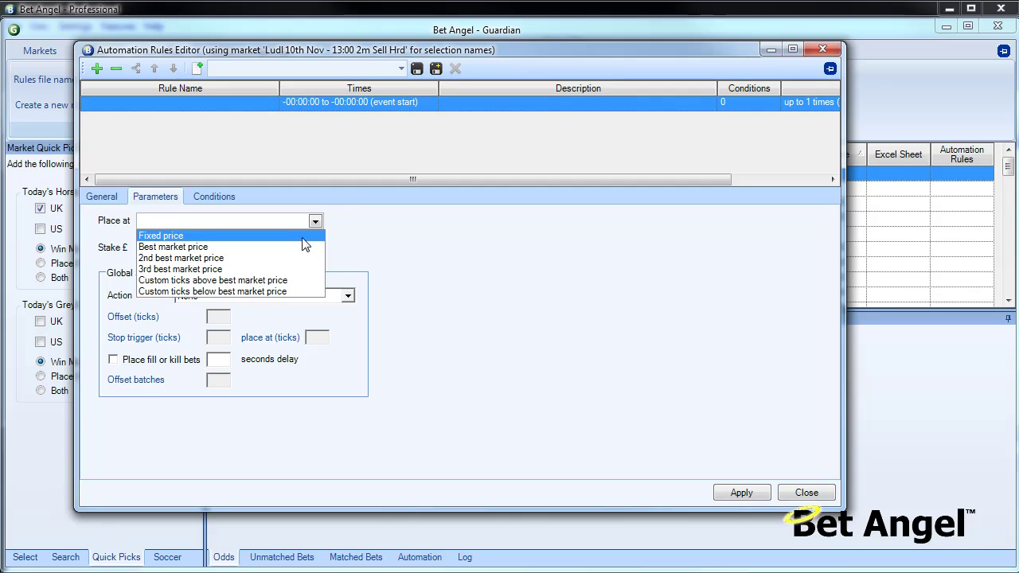
click(300, 285)
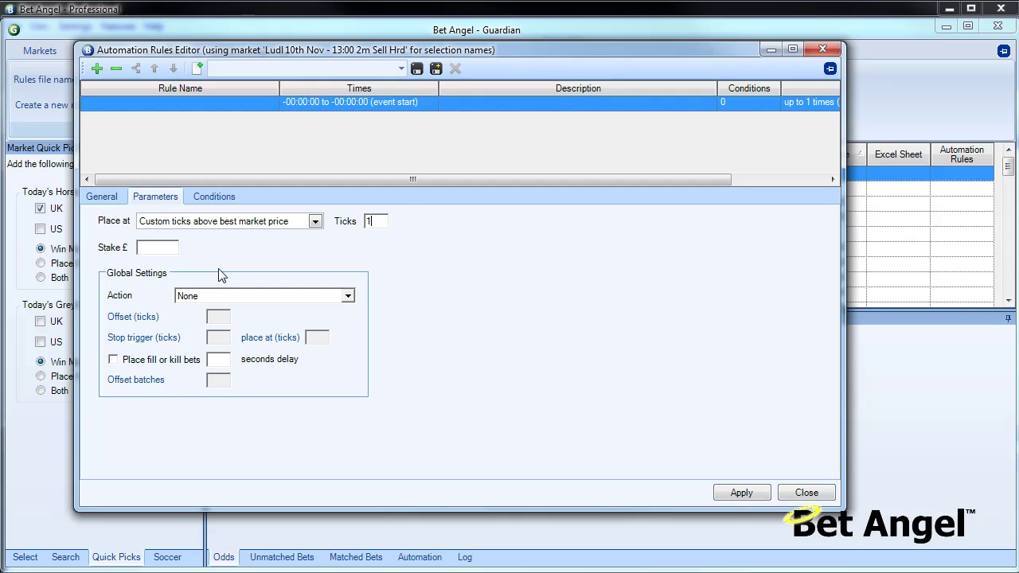
click(168, 250)
text(10)
Add an Offset bet action of 1 tick, with fill or kill after 20 seconds and 1 offset batch
click(347, 296)
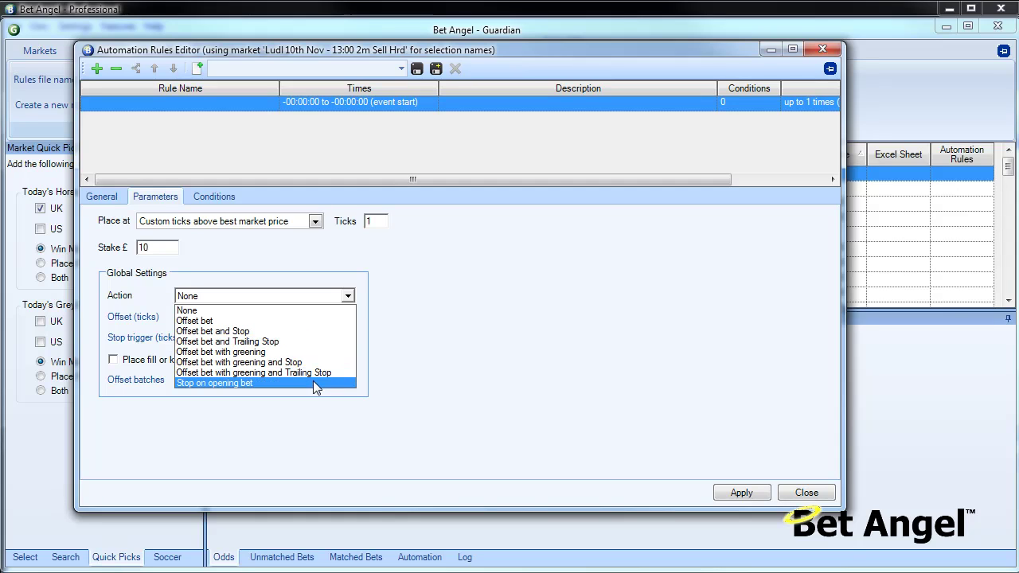
click(307, 321)
click(226, 316)
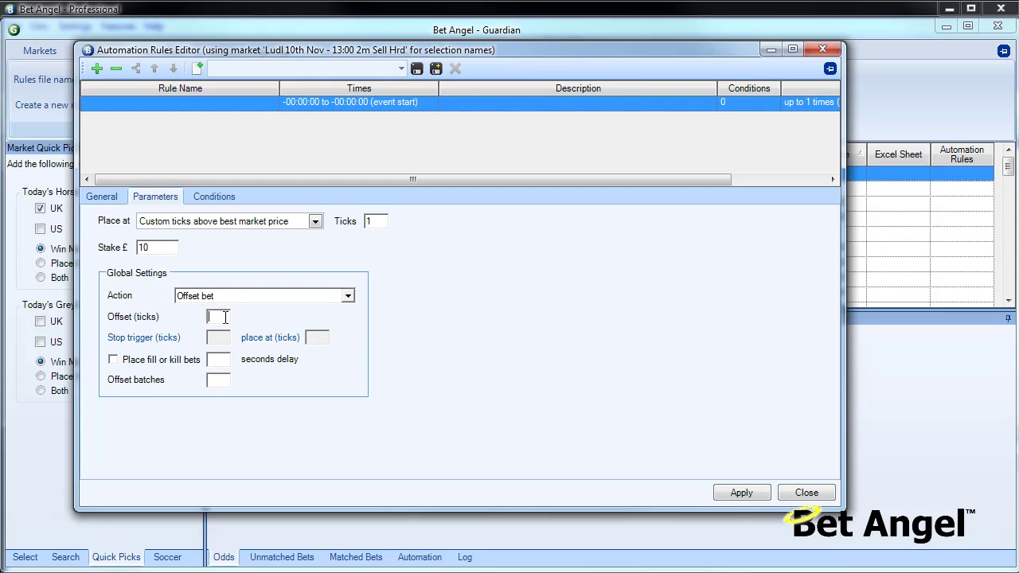
text(1)
click(113, 359)
text(20)
click(225, 378)
text(1)
Review the rule's general trigger settings alongside its bet parameters
click(105, 197)
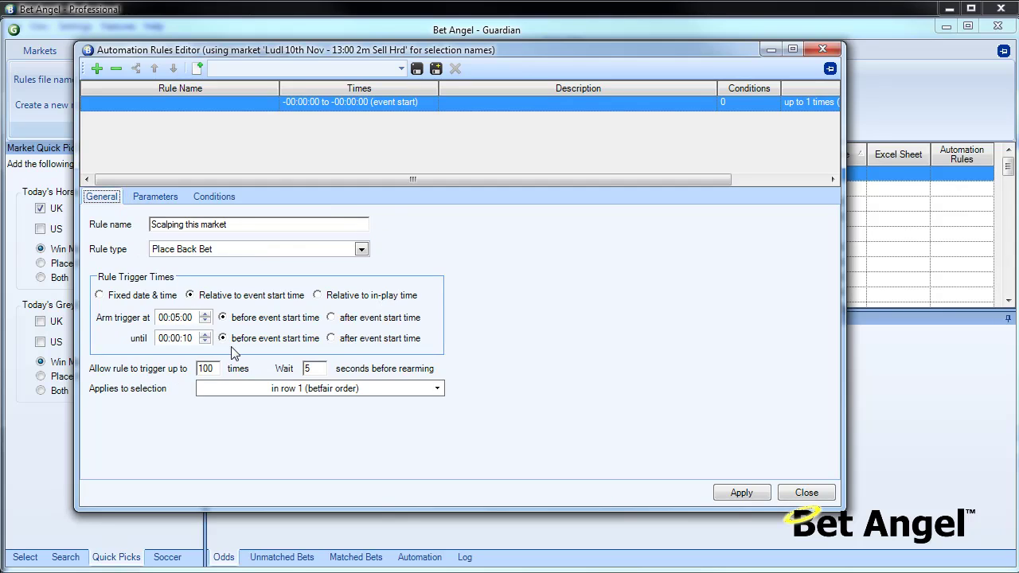
click(162, 199)
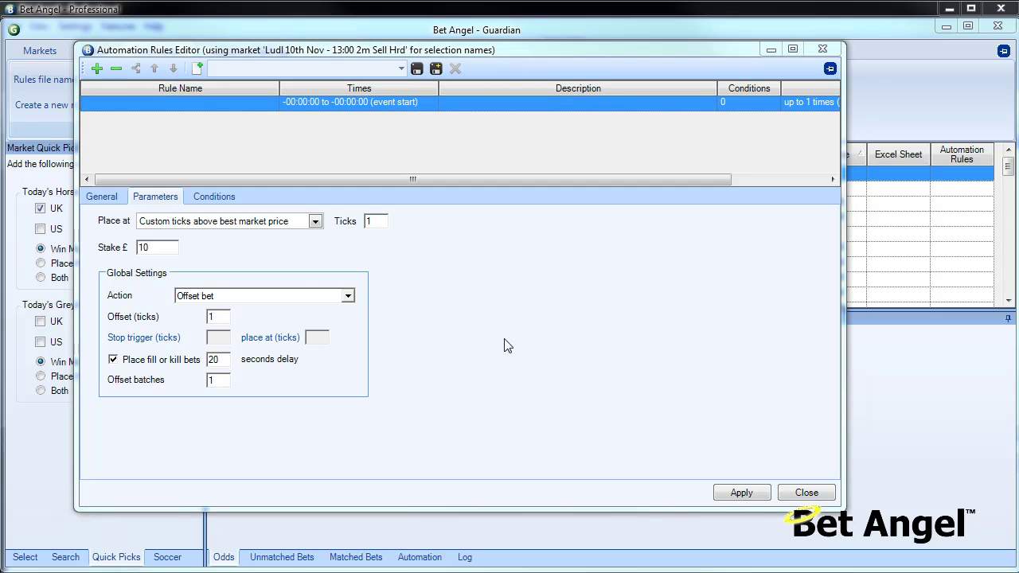
click(98, 197)
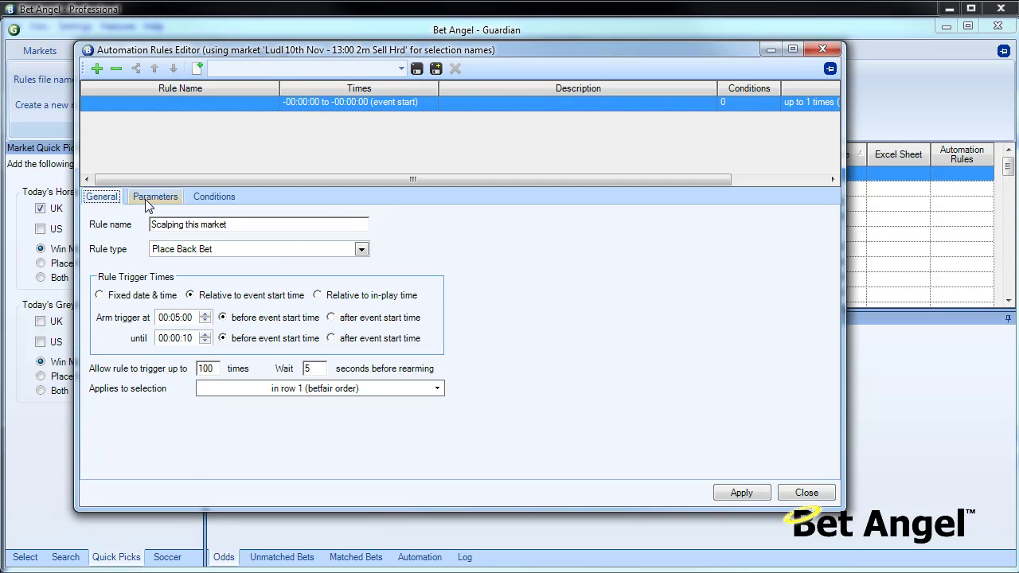
click(148, 197)
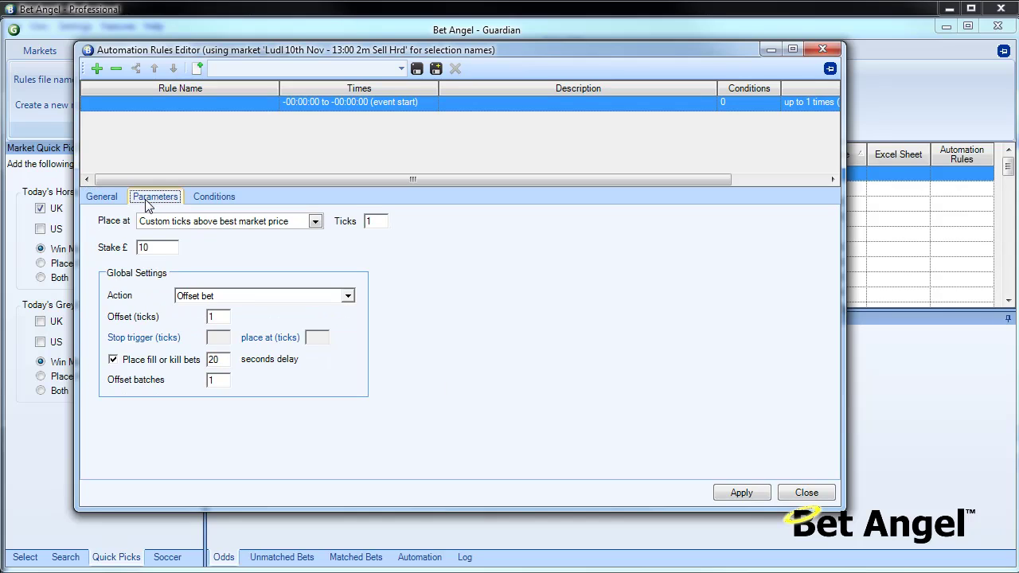
Add an Inplay condition requiring that the market is NOT in-play
click(215, 199)
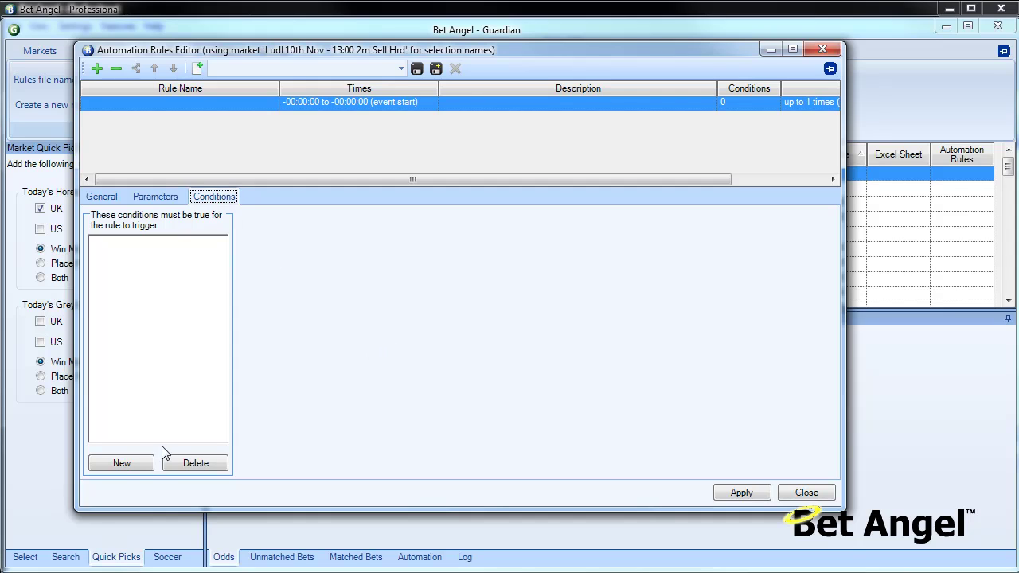
click(121, 463)
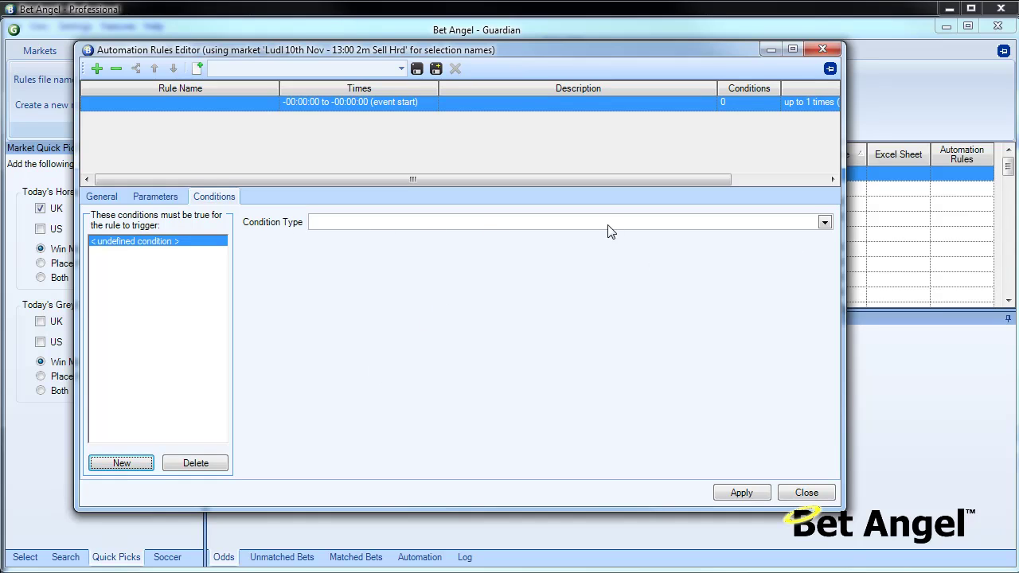
click(824, 222)
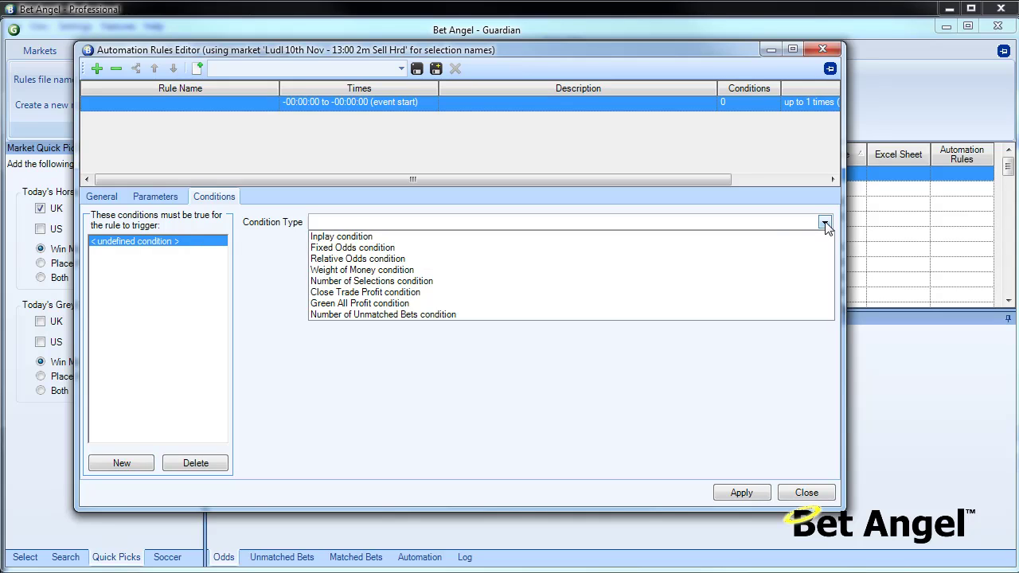
click(674, 238)
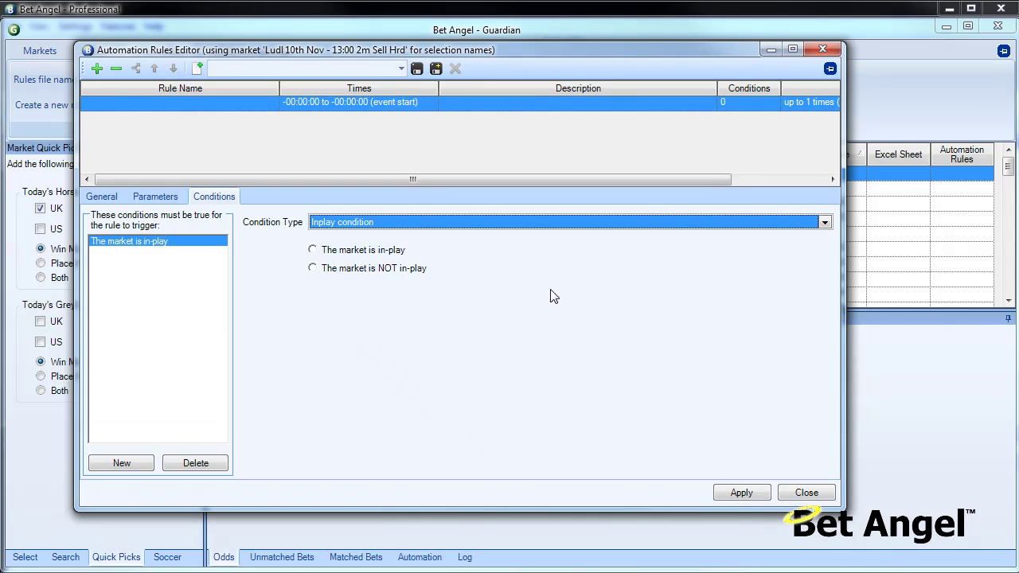
click(350, 269)
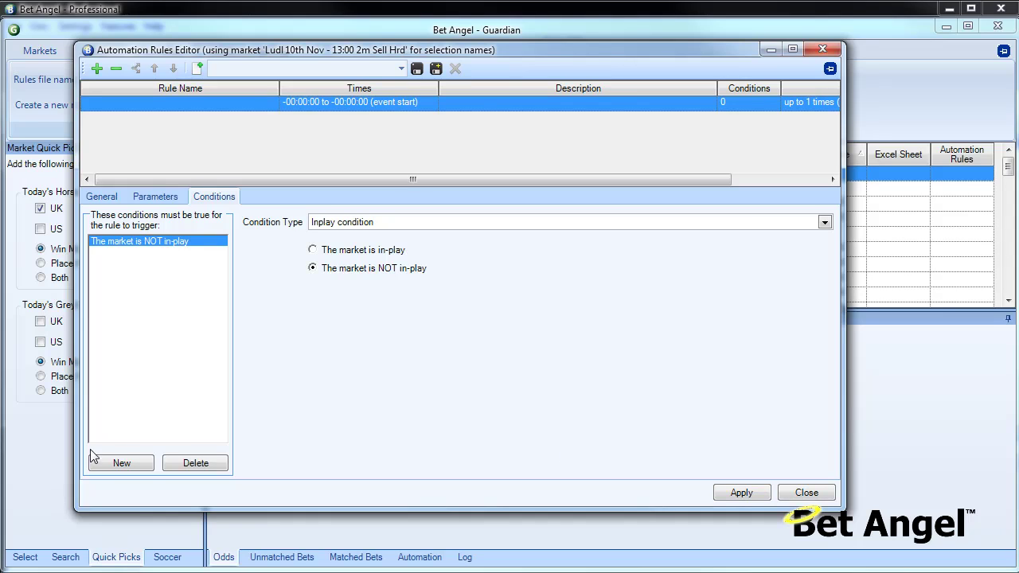
Add a Number of Unmatched Bets condition requiring more than 0 on the selection, and return to the rule's general settings
click(128, 462)
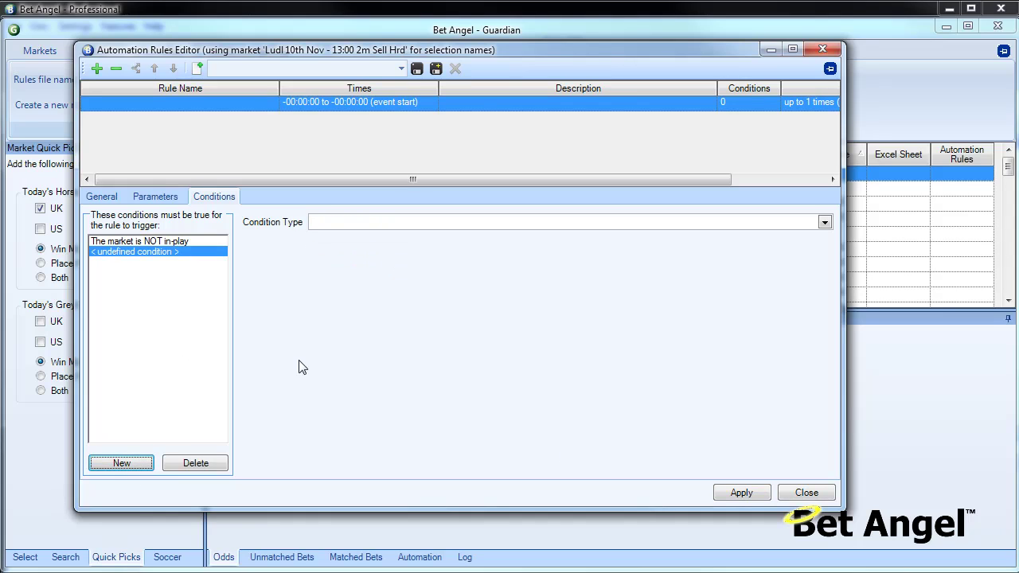
click(651, 226)
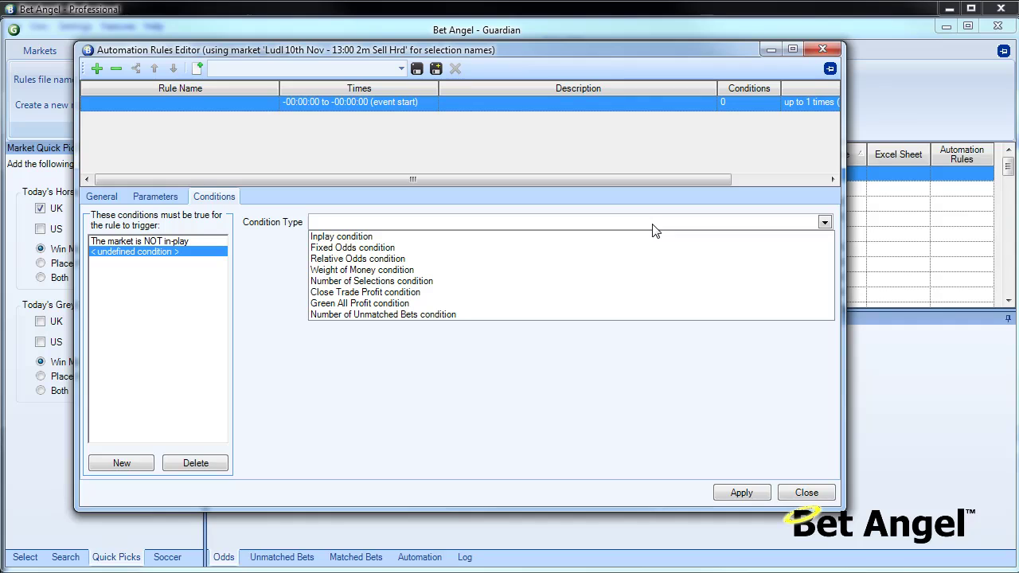
click(457, 315)
click(424, 270)
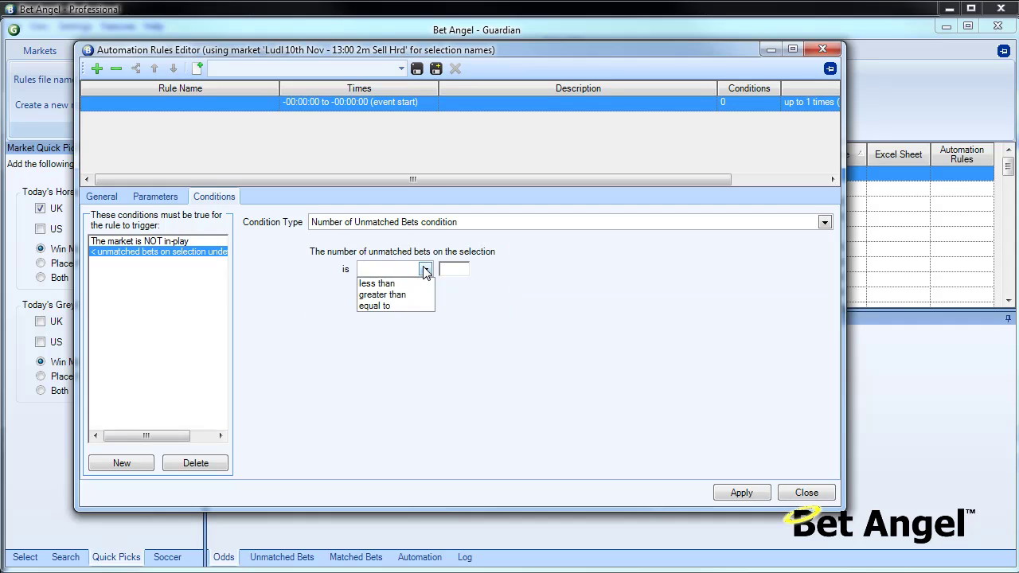
click(418, 296)
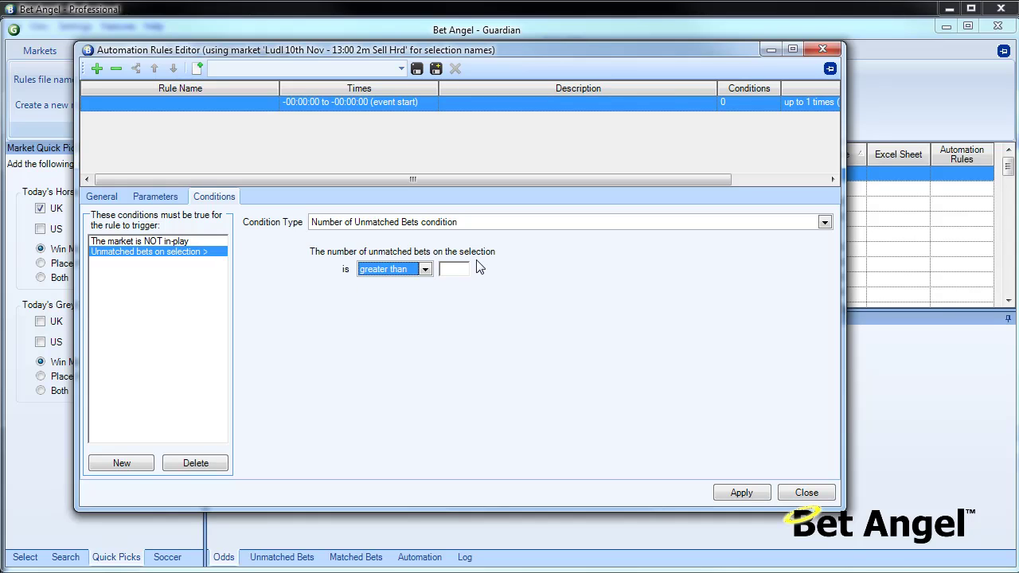
click(458, 269)
text(0)
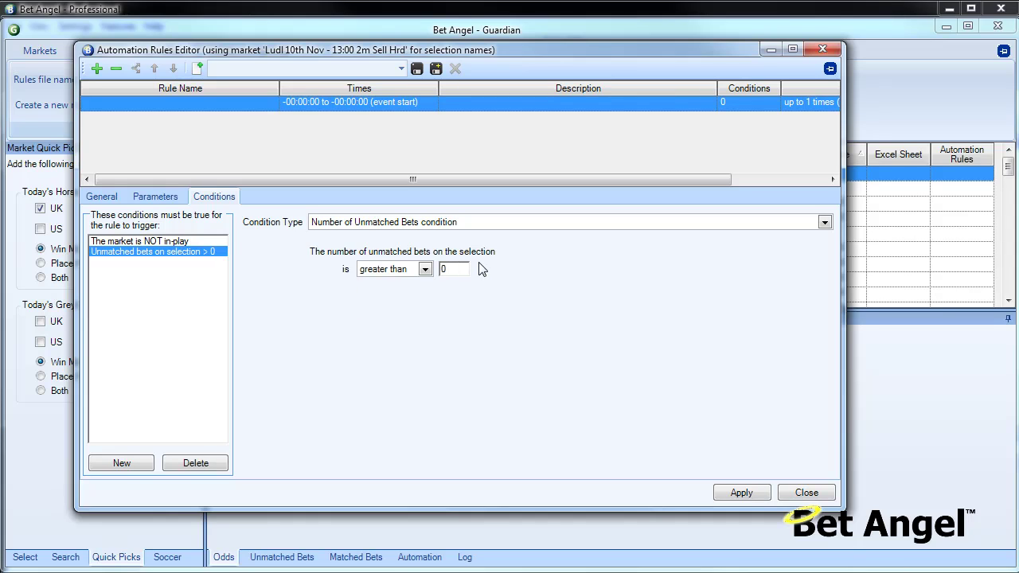
click(113, 196)
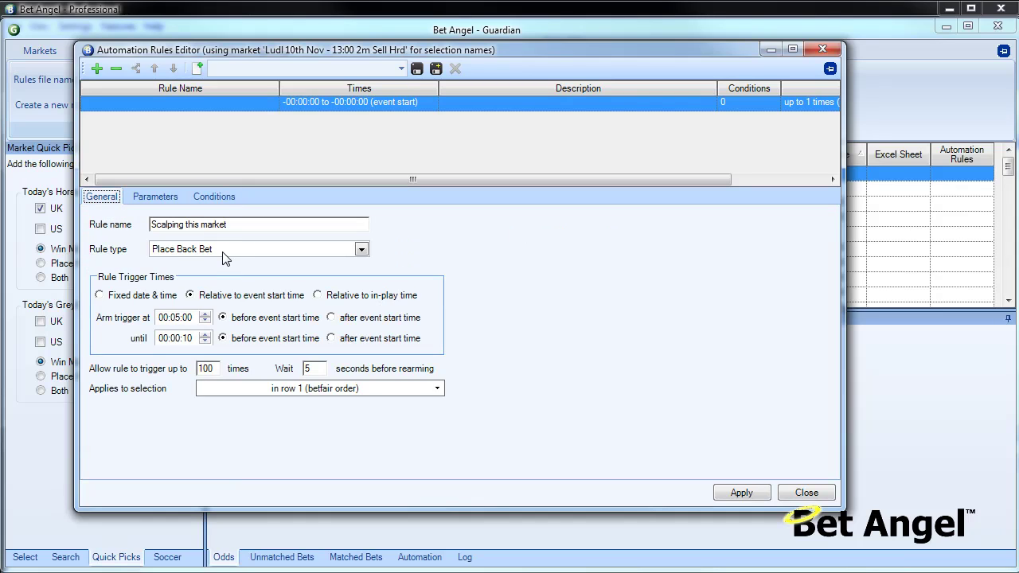
Change the unmatched bets condition so the number of unmatched bets on the selection must be equal to 0
click(149, 197)
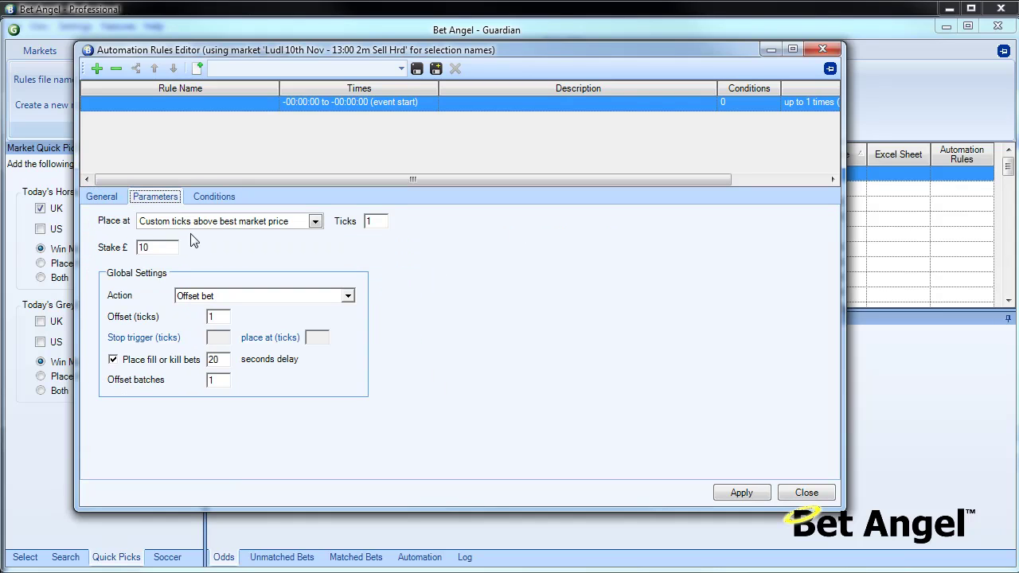
click(213, 196)
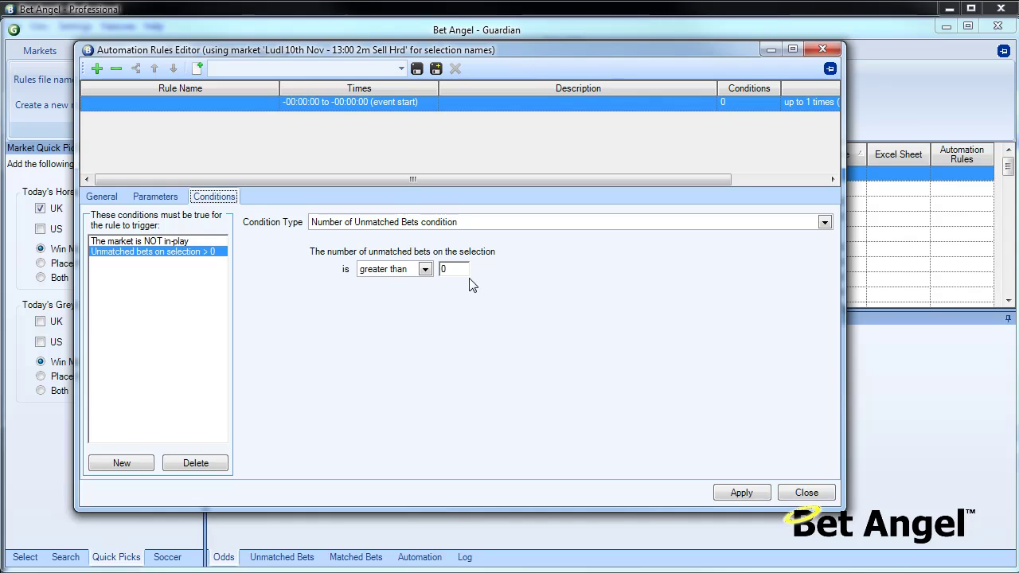
click(425, 269)
click(406, 305)
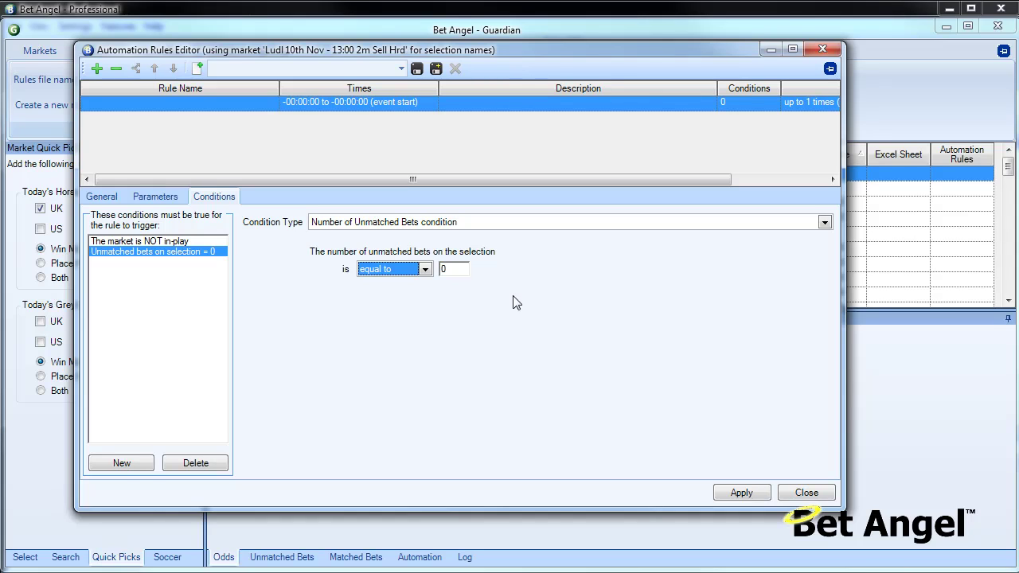
Try a third condition for the rule, first as a Close Trade Profit condition and then as a Green All Profit condition
click(134, 470)
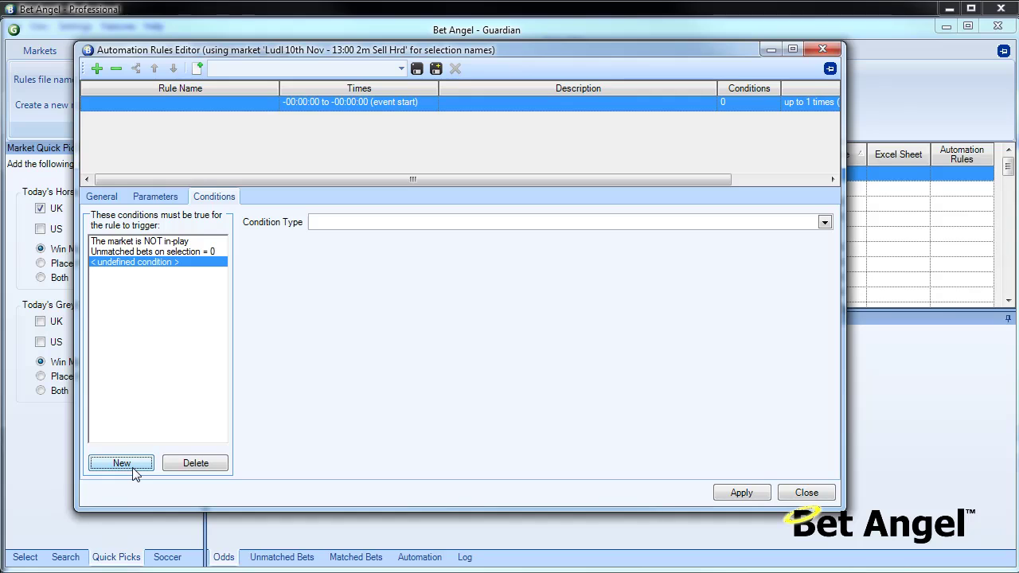
click(713, 223)
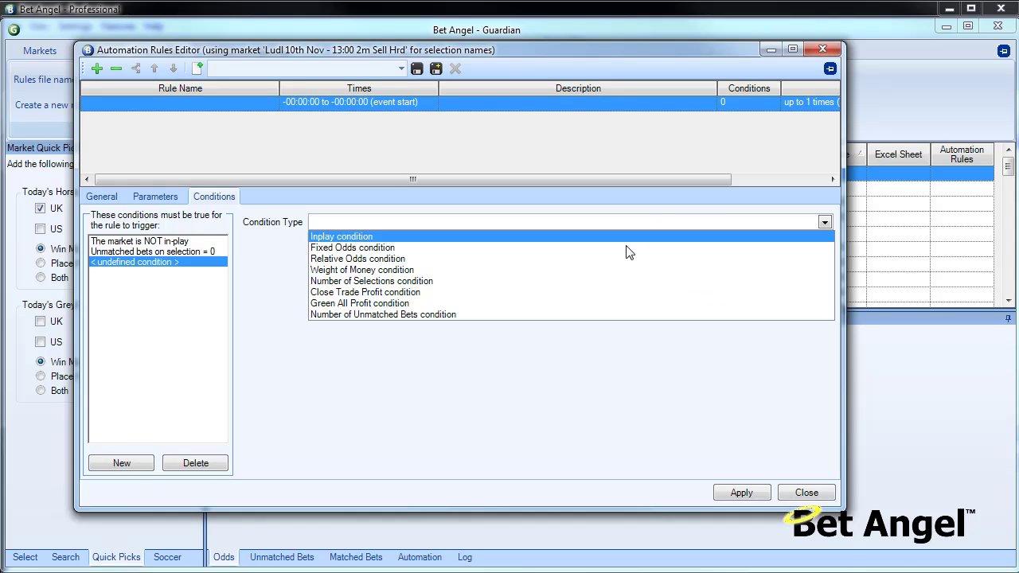
click(585, 295)
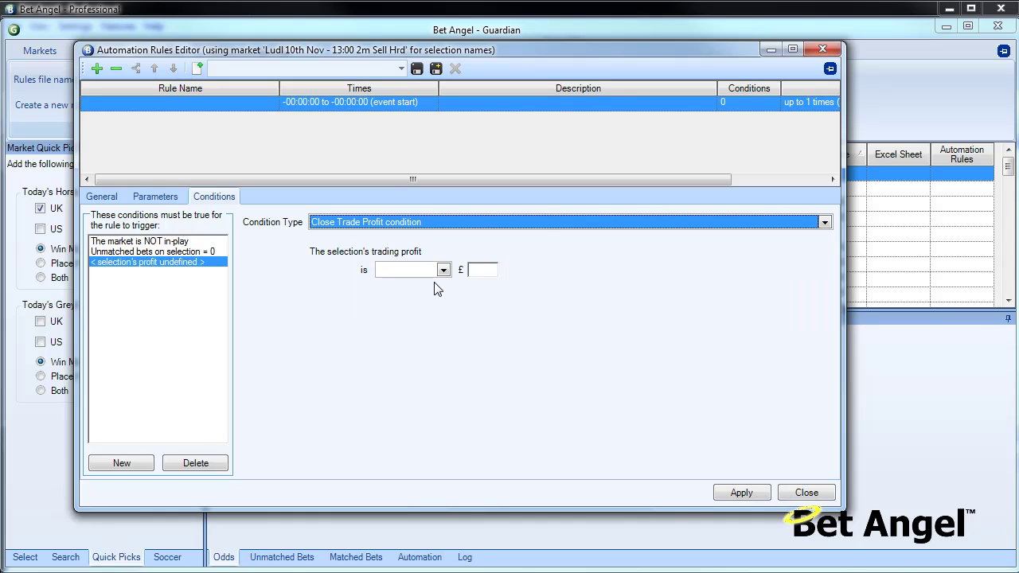
click(539, 226)
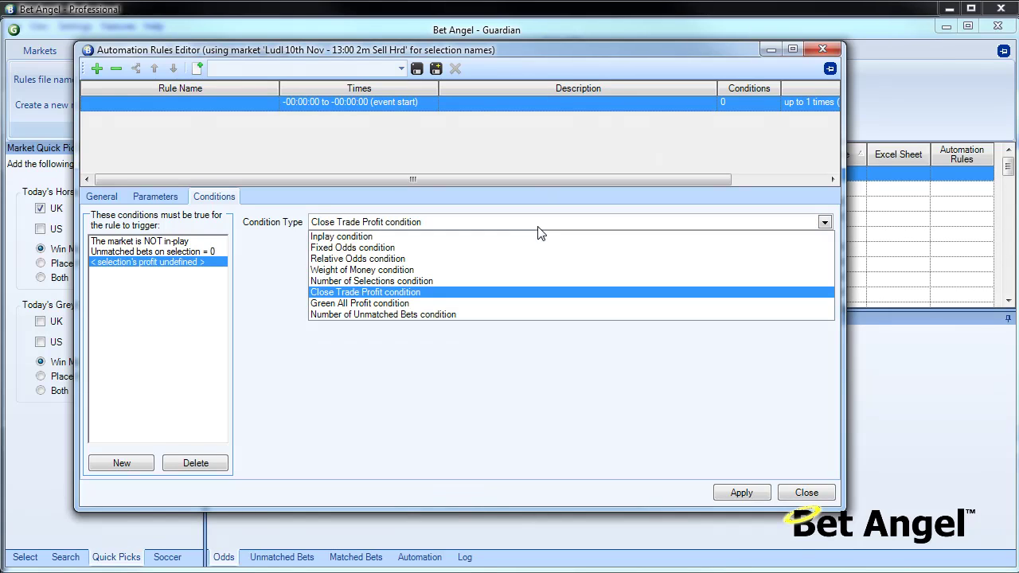
click(510, 310)
click(476, 229)
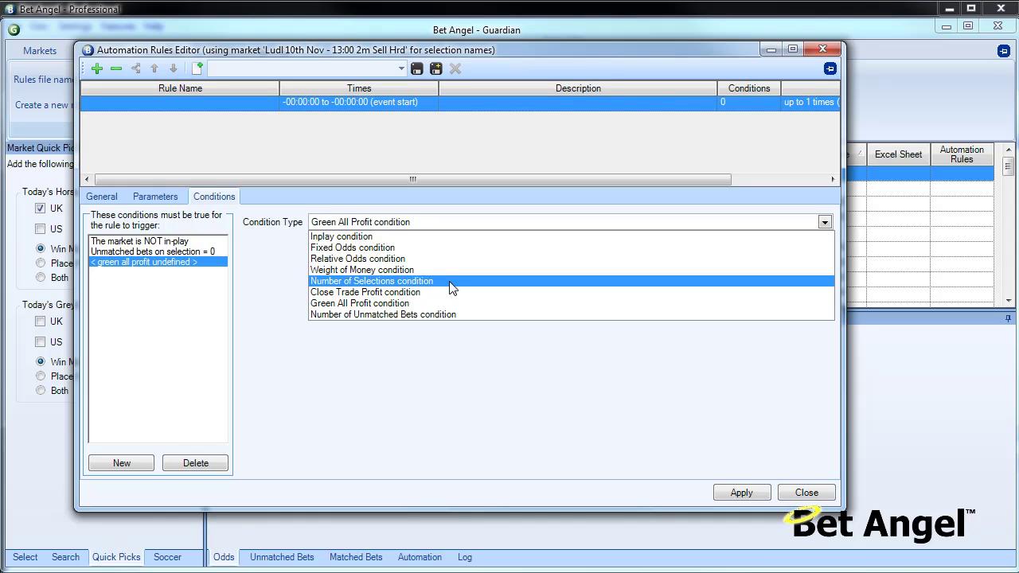
click(429, 381)
Delete the undefined Green All Profit condition and apply the scalping rule
click(108, 199)
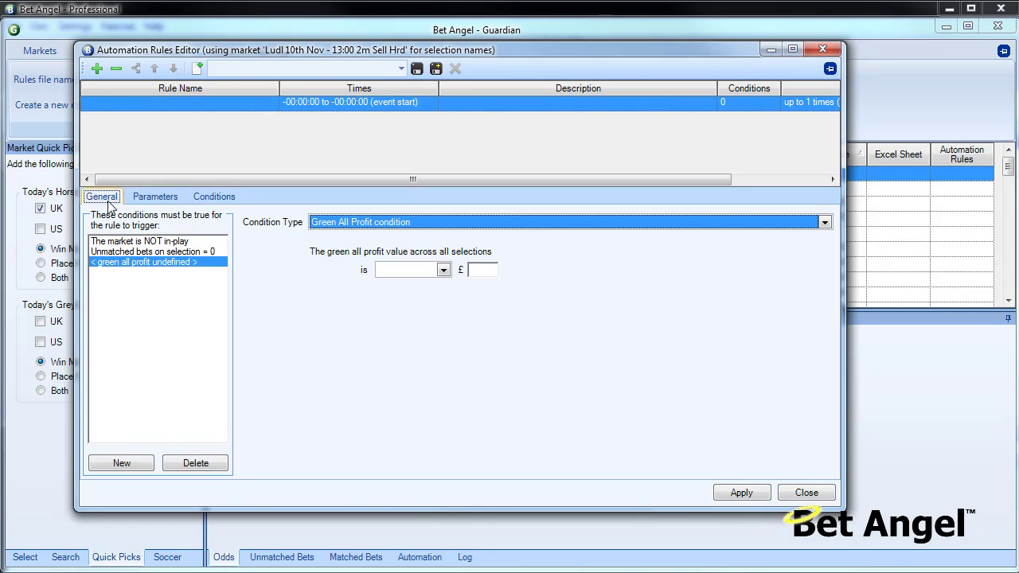
click(147, 200)
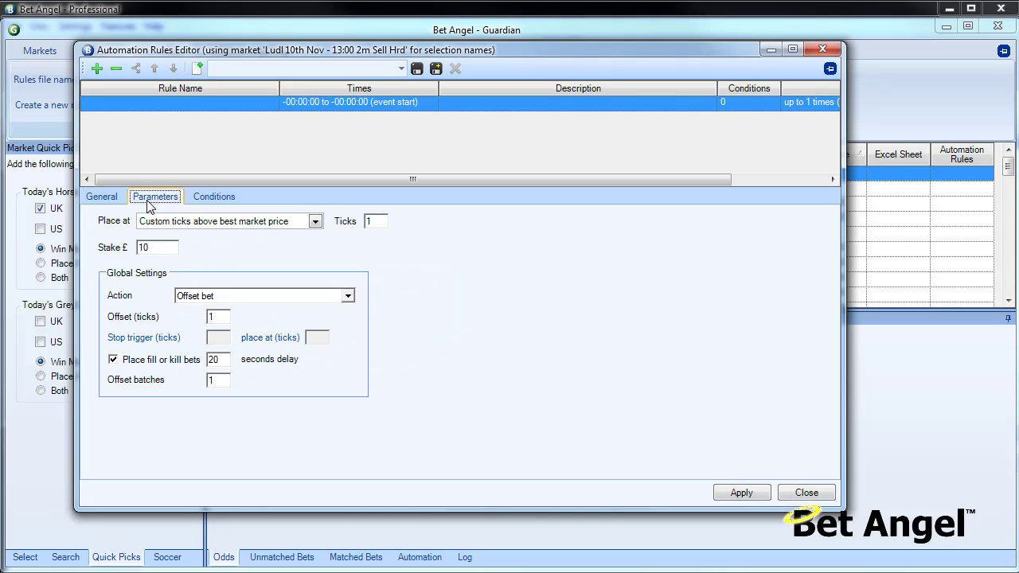
click(210, 199)
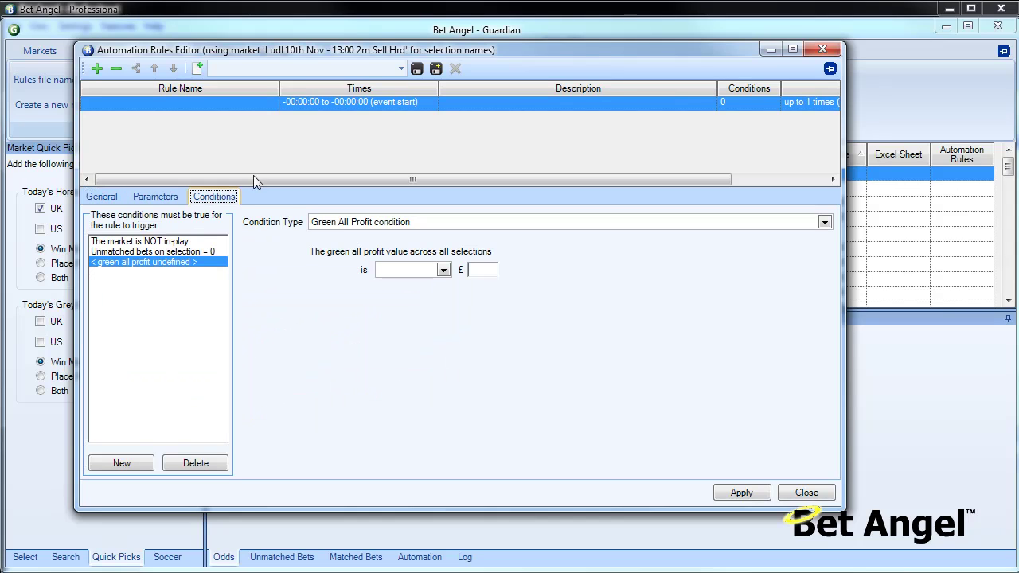
click(729, 492)
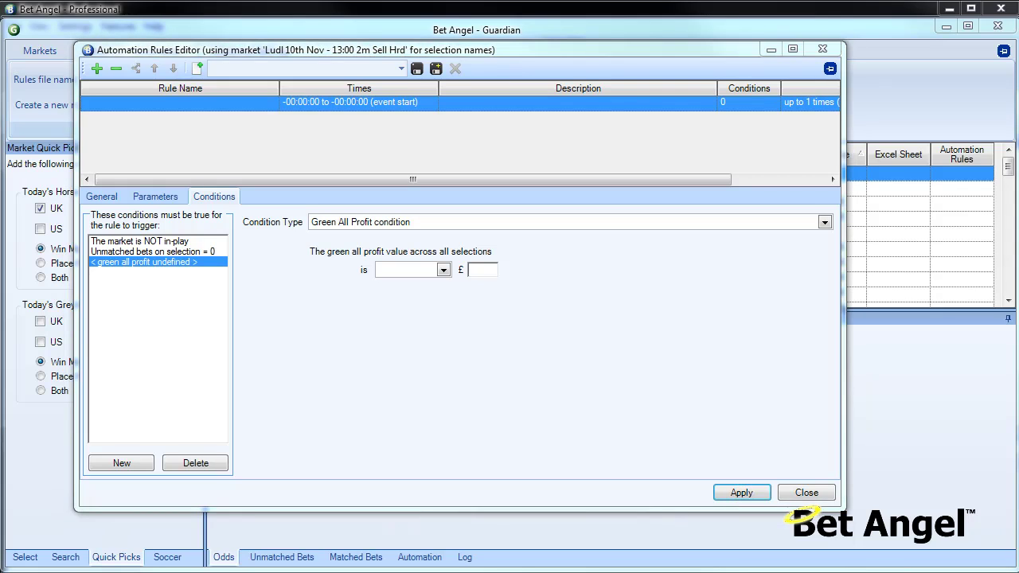
click(215, 465)
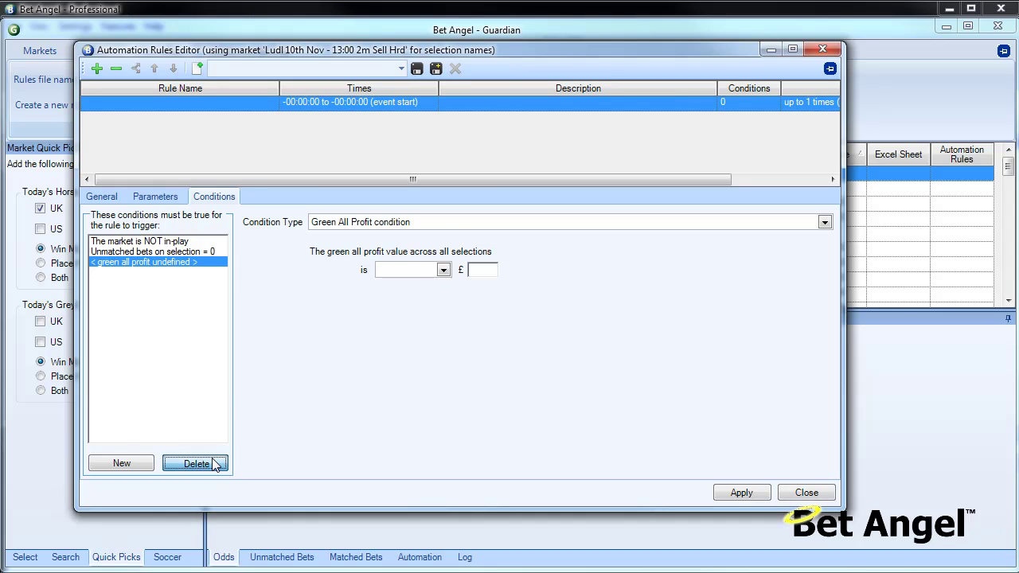
click(739, 493)
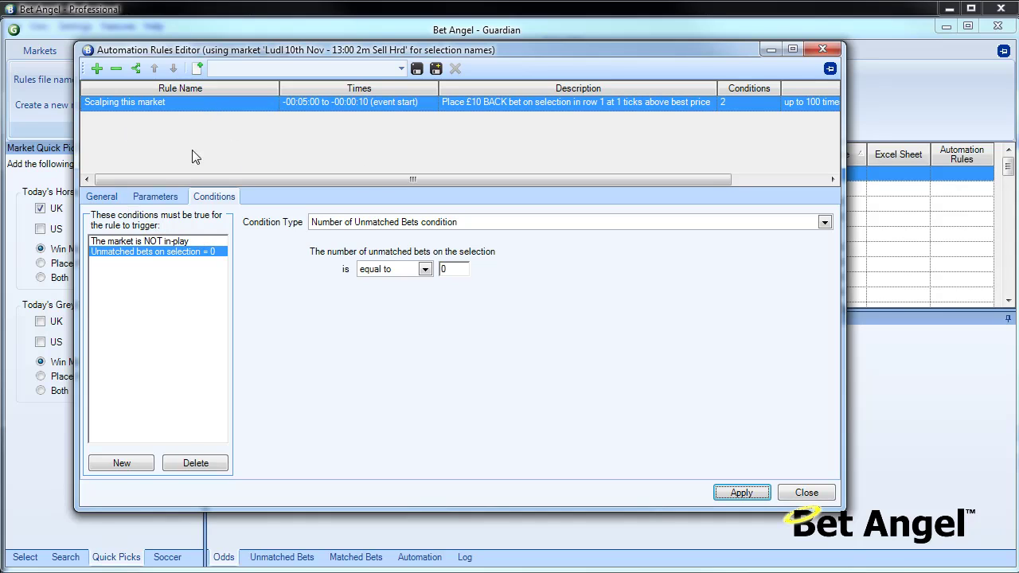
Rename the rule to "Scalping", apply the change, and check its parameters and conditions
click(117, 196)
click(252, 225)
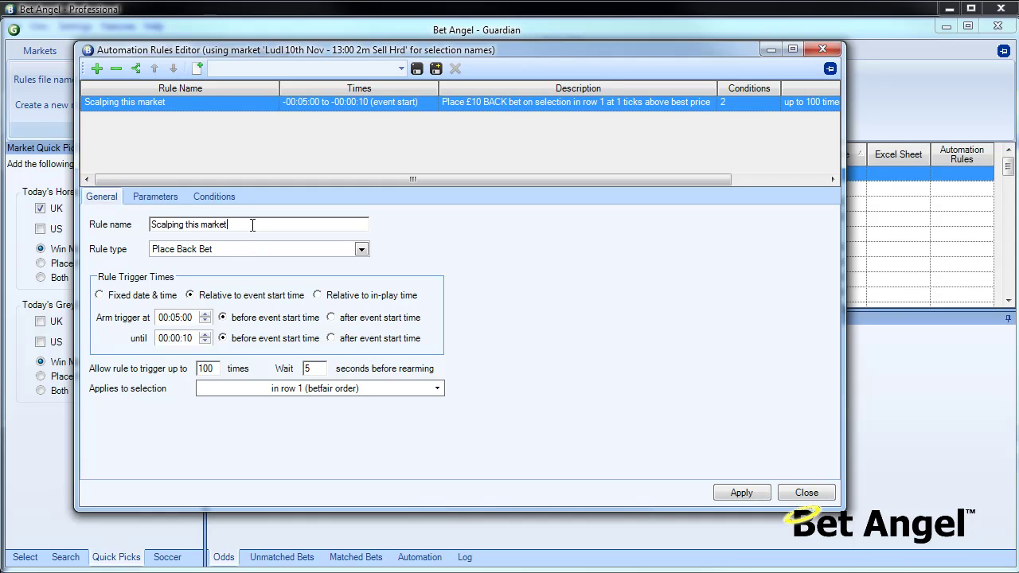
key(ctrl+shift+Left)
key(ctrl+shift+Left)
key(BackSpace)
click(748, 490)
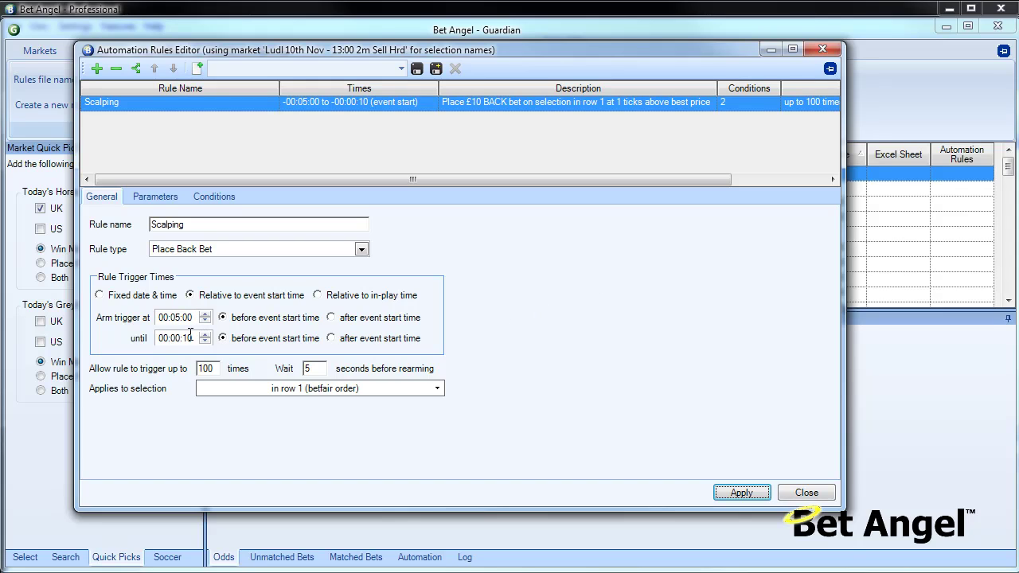
click(164, 197)
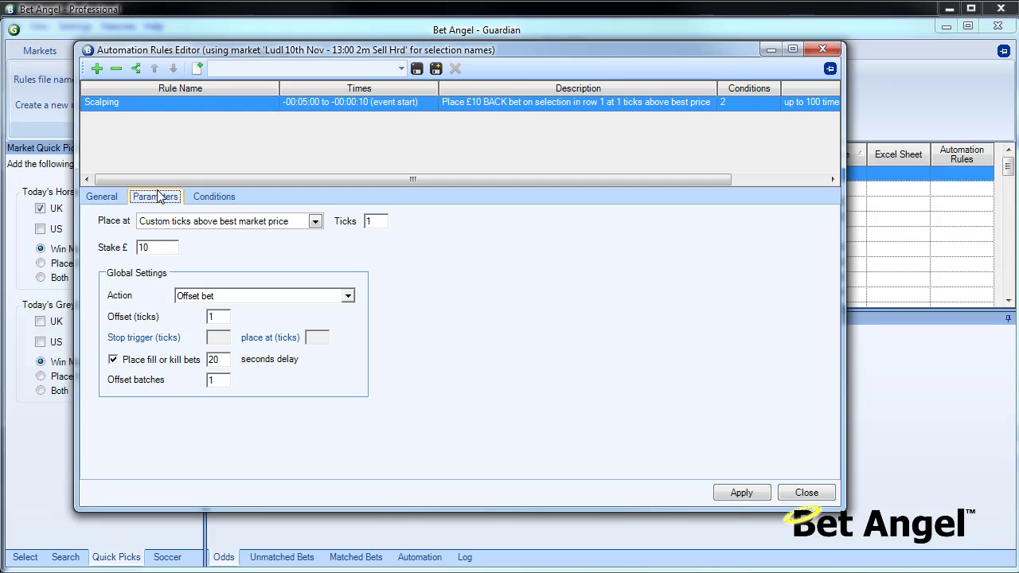
click(200, 196)
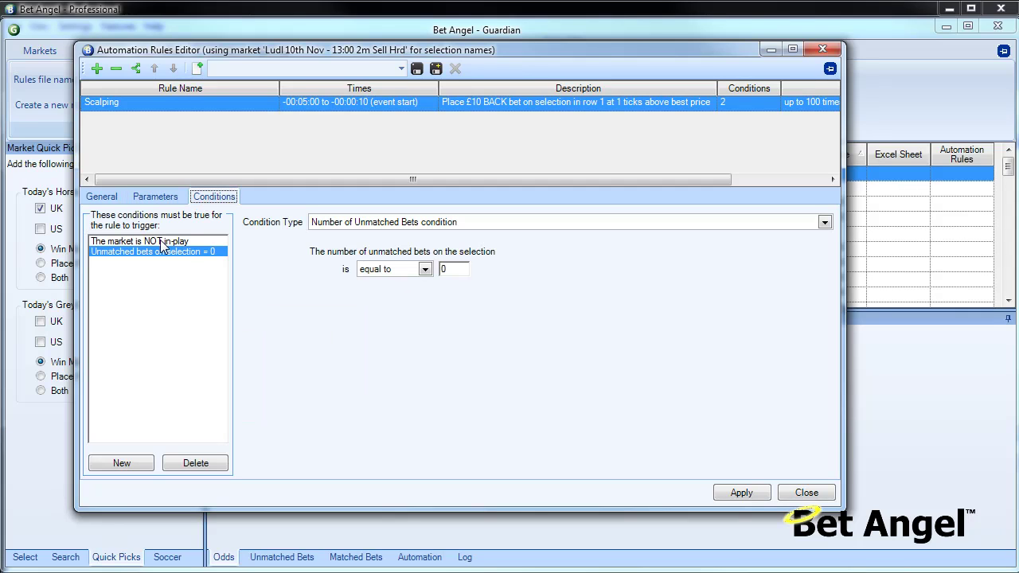
click(103, 197)
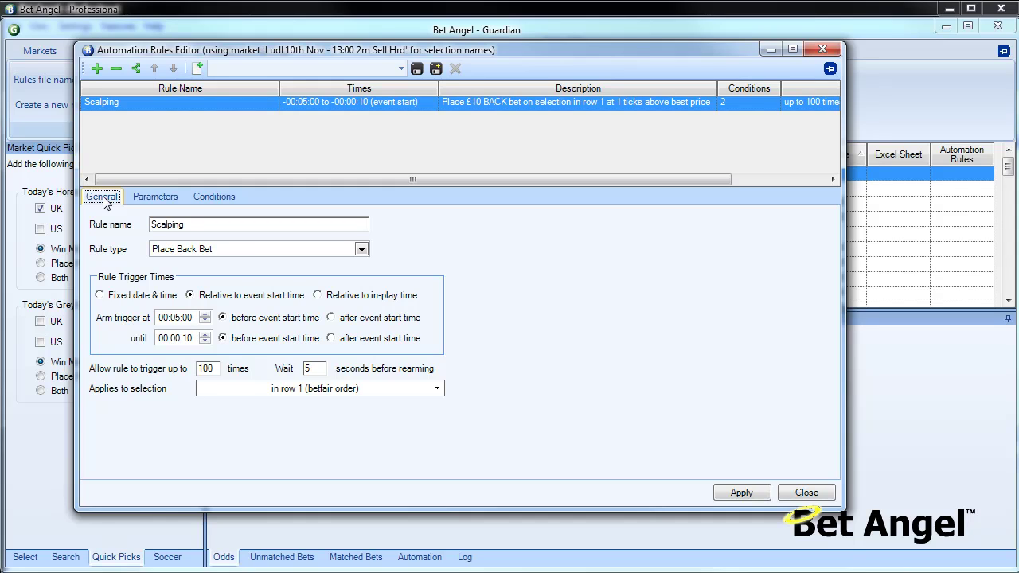
Add a second rule named "Green up baby" with the rule type Green All Selections
click(96, 69)
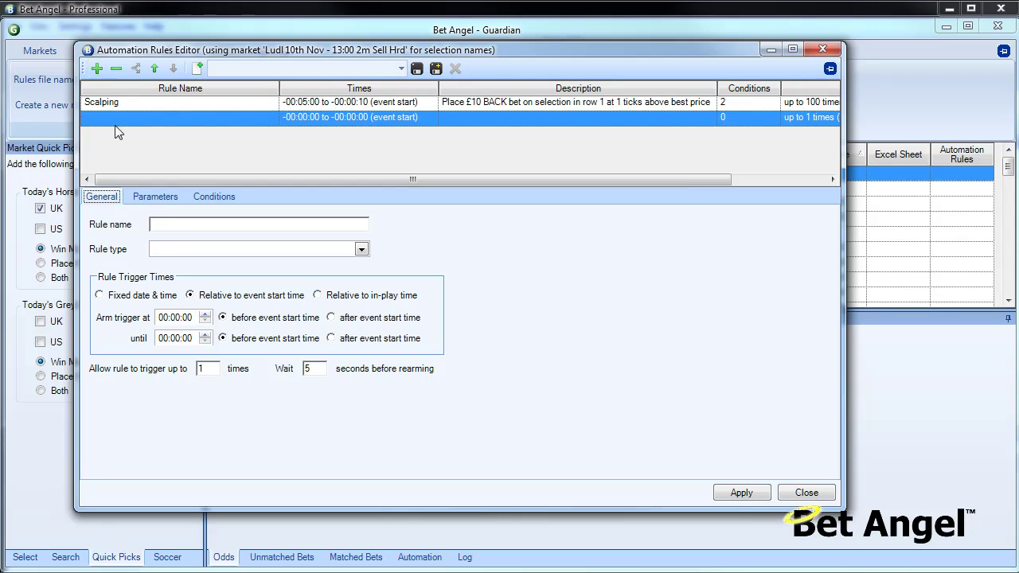
click(178, 224)
text(Green up baby)
key(BackSpace)
text(yt)
click(361, 250)
click(288, 341)
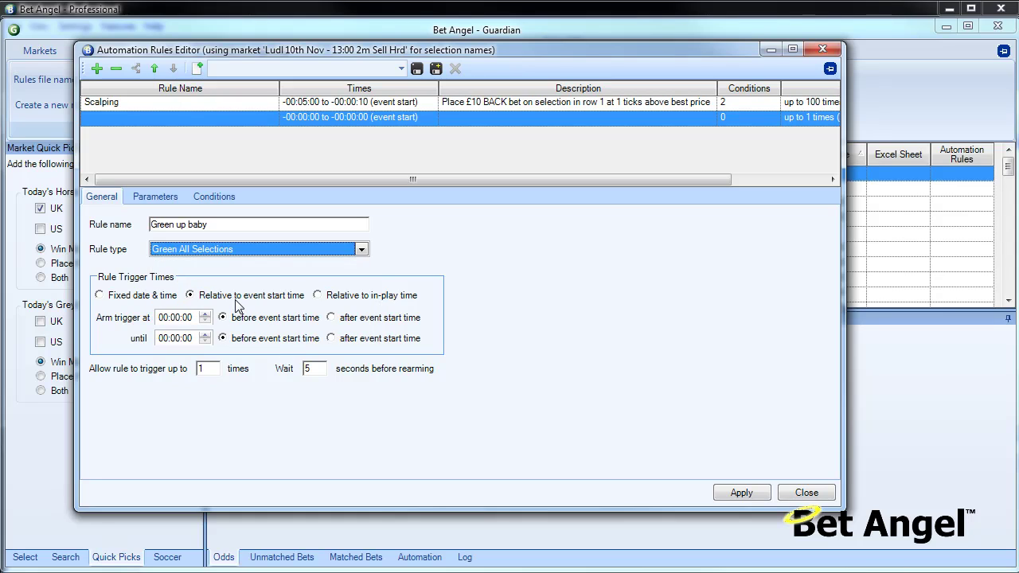
Arm the Green up baby rule from 00:00:09 before until 00:00:03 after event start, triggering up to 3 times with a 3-second wait
click(177, 318)
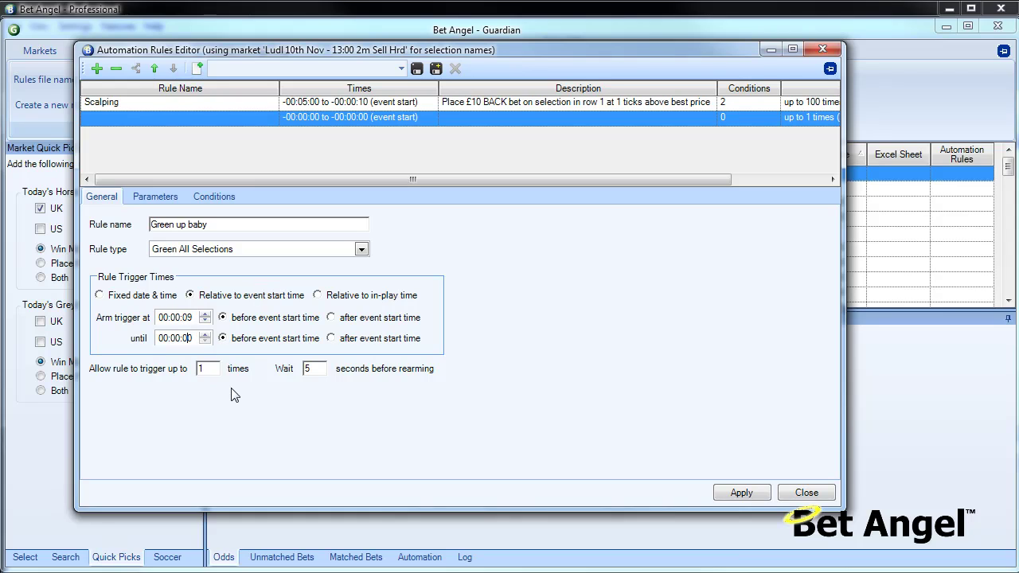
click(340, 338)
double_click(216, 366)
text(3)
double_click(309, 368)
text(3)
Add an Inplay condition to the Green up baby rule requiring that the market is NOT in-play, and apply the rule
click(161, 200)
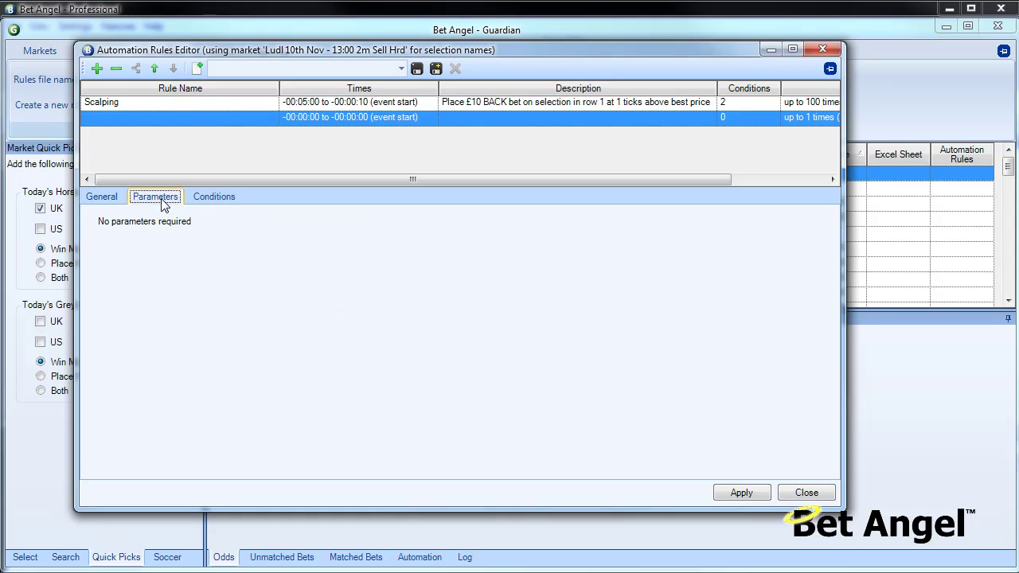
click(216, 200)
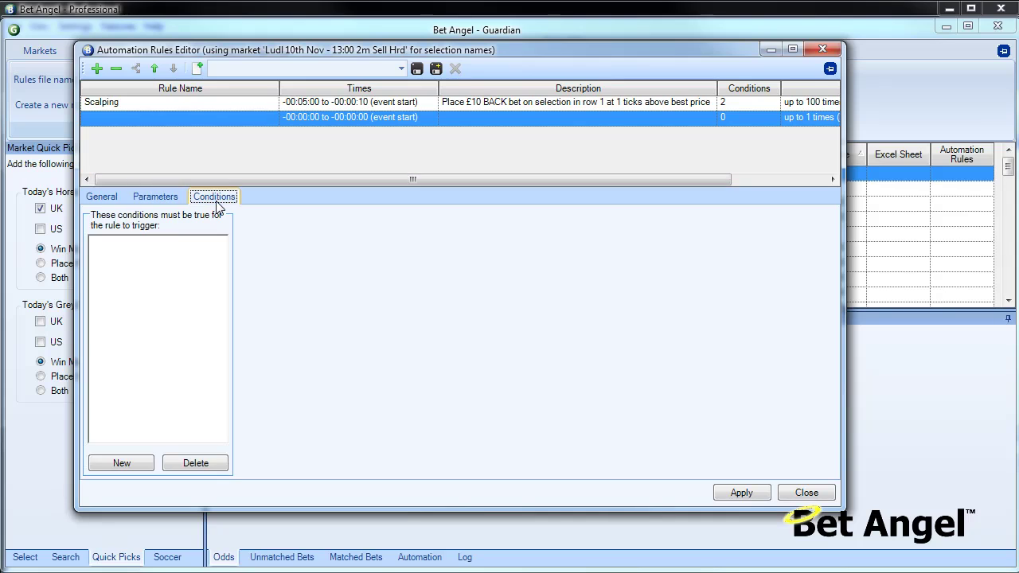
click(141, 465)
click(414, 223)
click(414, 223)
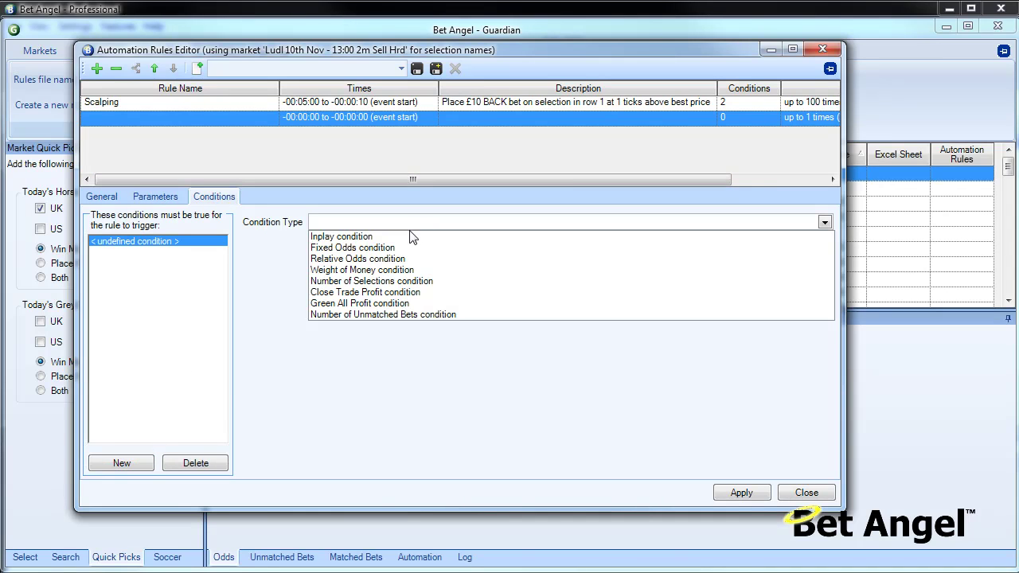
click(412, 233)
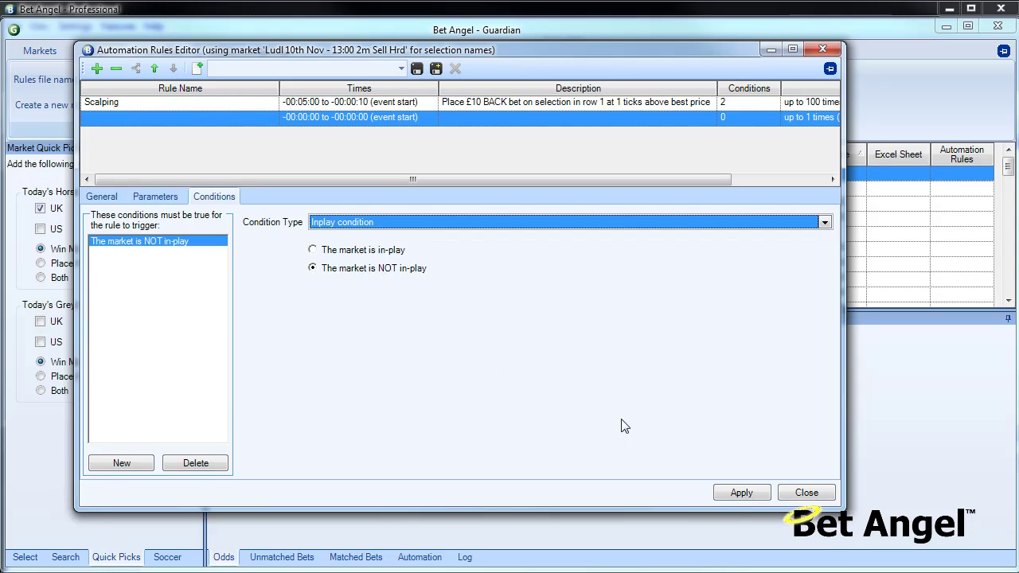
click(739, 494)
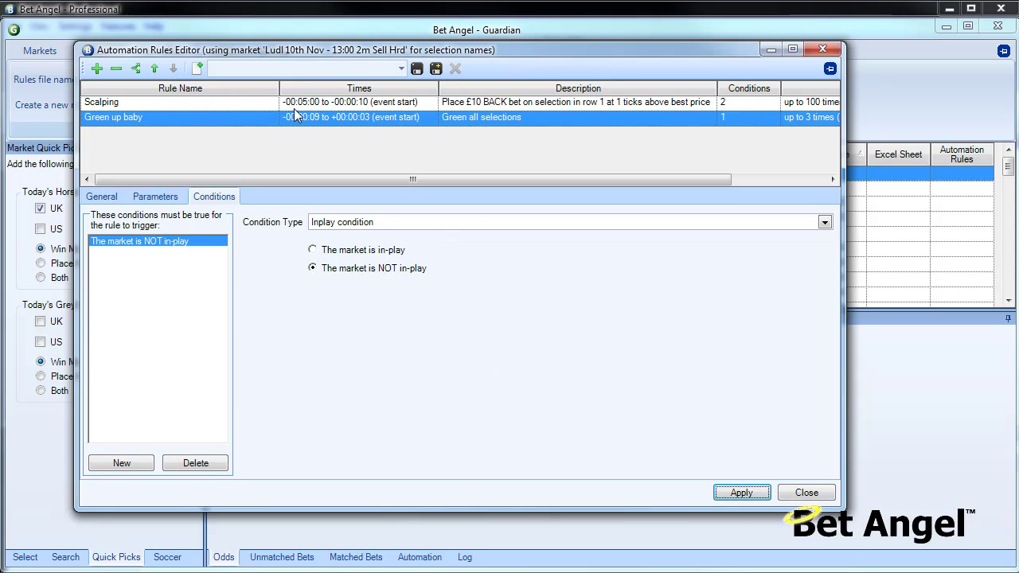
Save both rules as a new rules file named with the owner's first name and "scalping automation", and close the rules editor
click(124, 103)
click(140, 122)
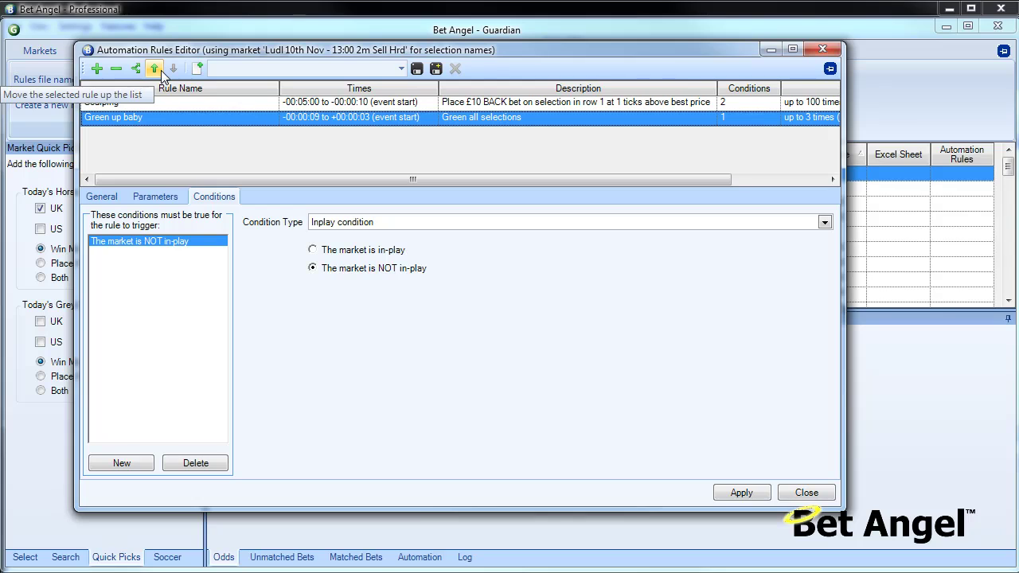
click(178, 103)
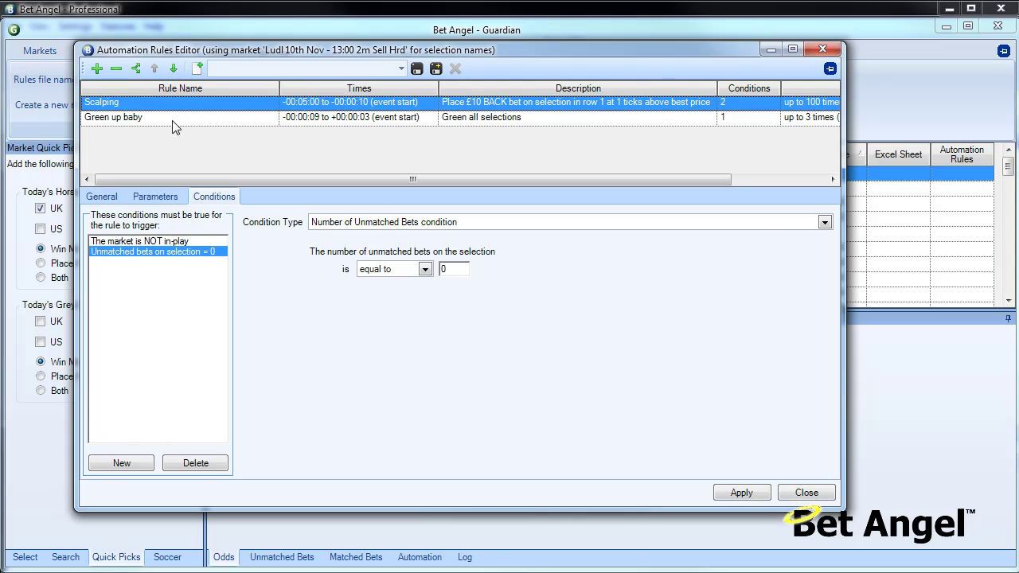
click(172, 121)
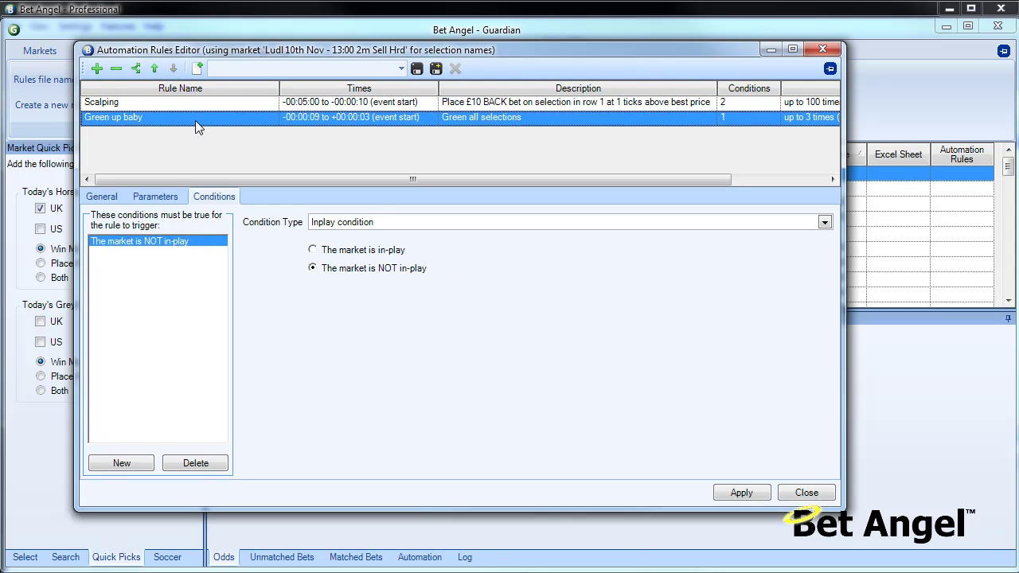
click(436, 70)
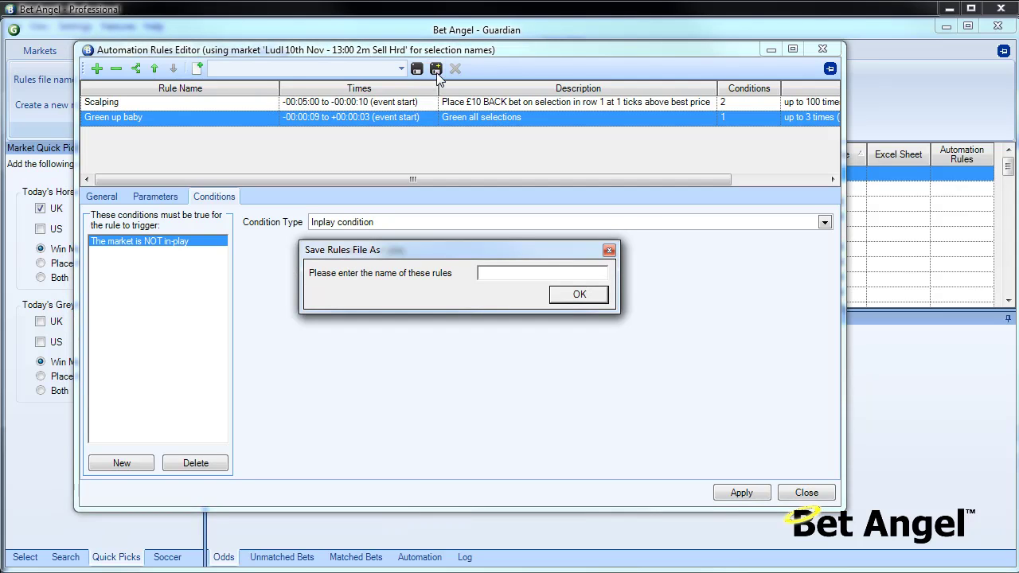
text(Peter's scalpin)
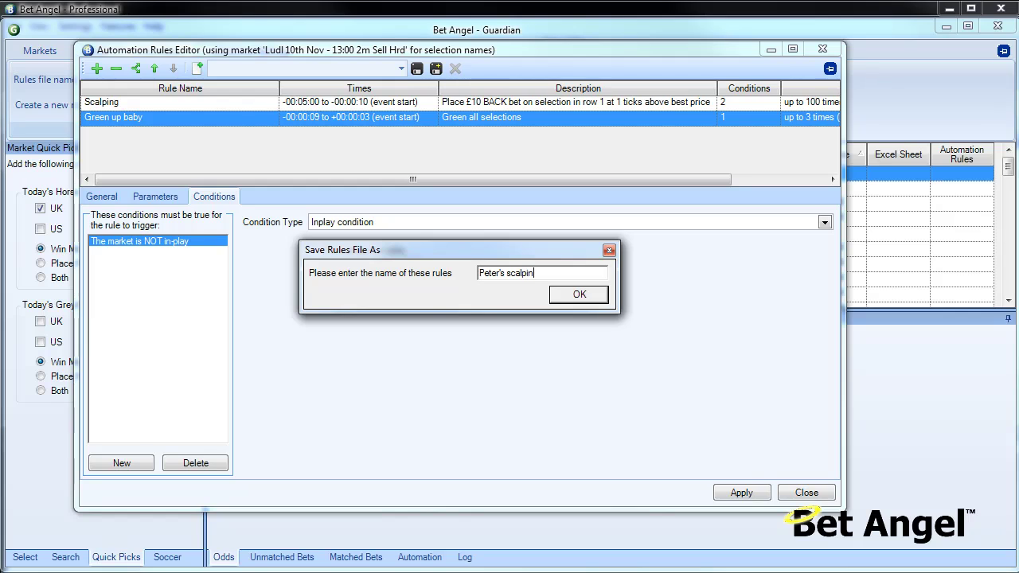
text(g automation)
click(579, 295)
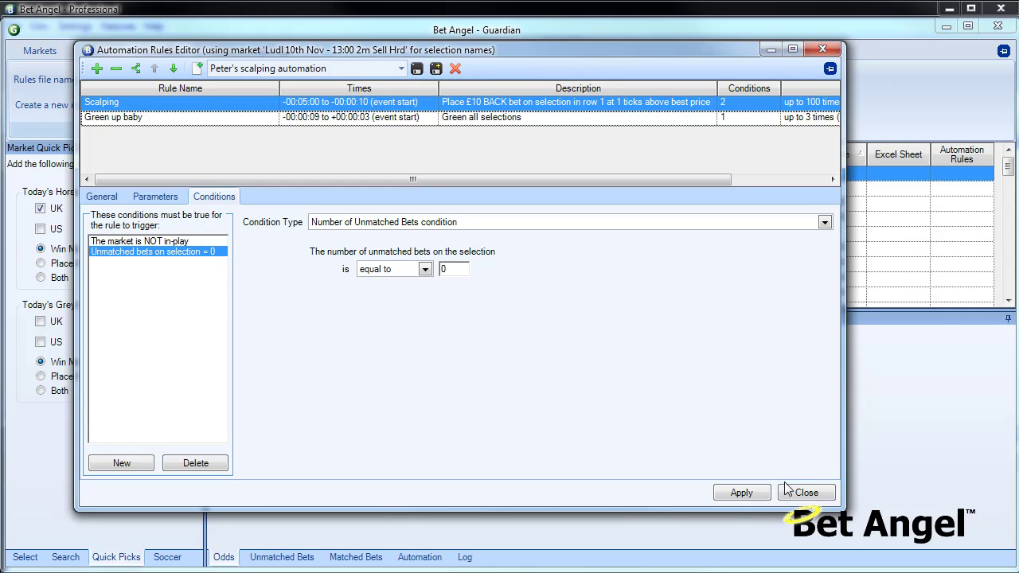
click(806, 493)
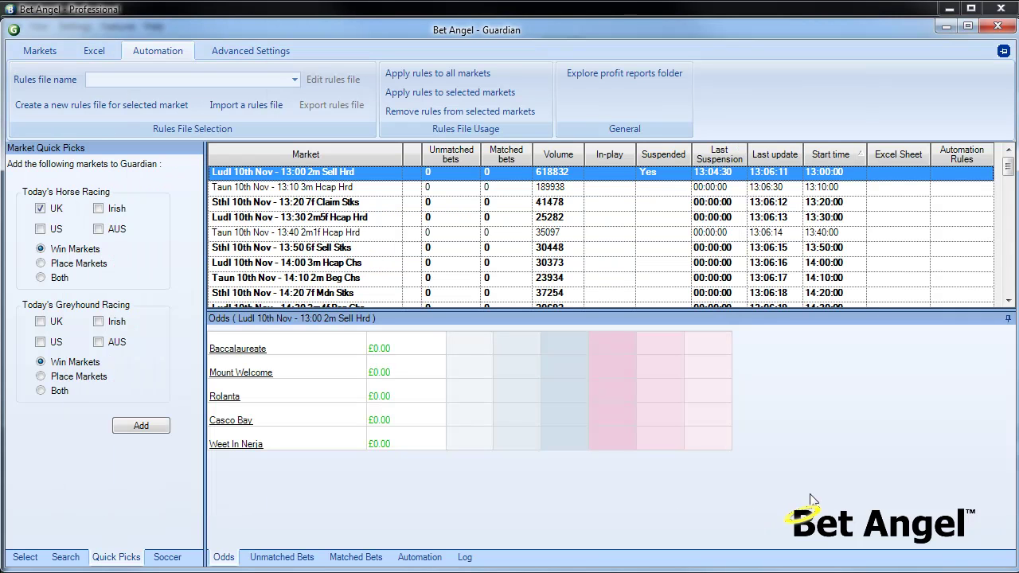
Remove the Ludl 13:00 and Taun 13:10 markets from the Guardian market list
key(shift+Down)
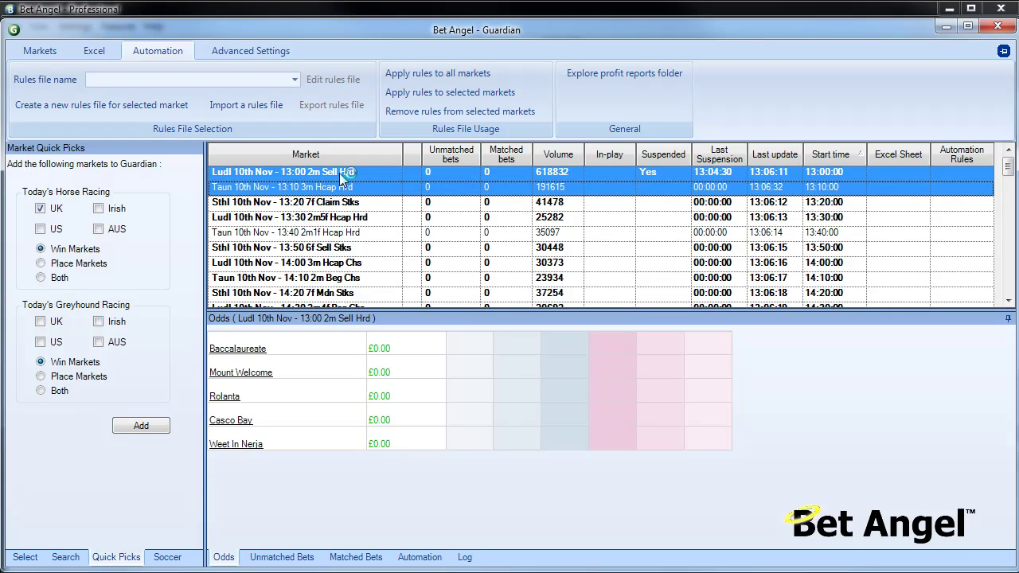
key(Delete)
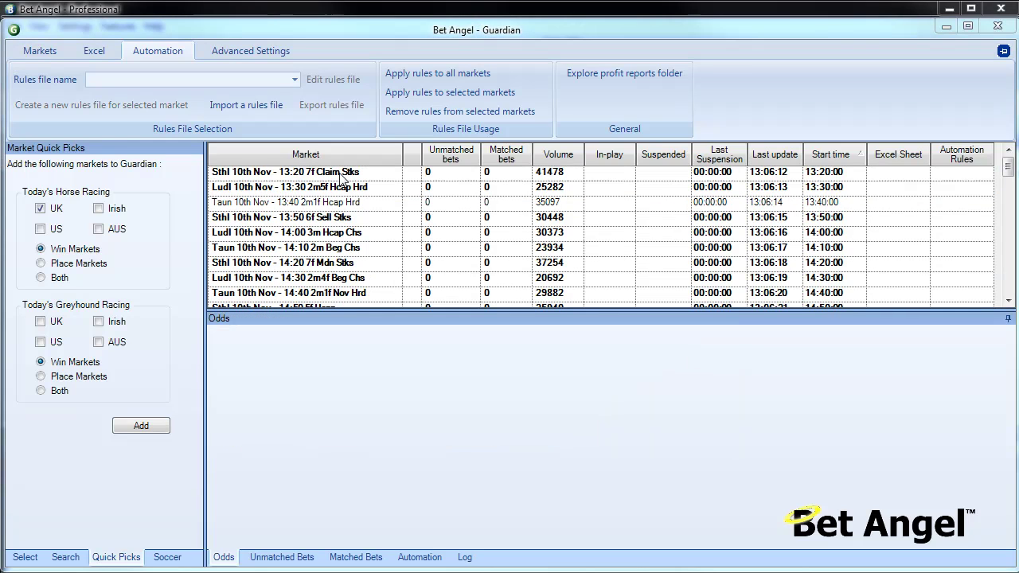
Assign the saved scalping automation rules file to the Sthl 13:20 market only, through its own entry in the market list
click(986, 173)
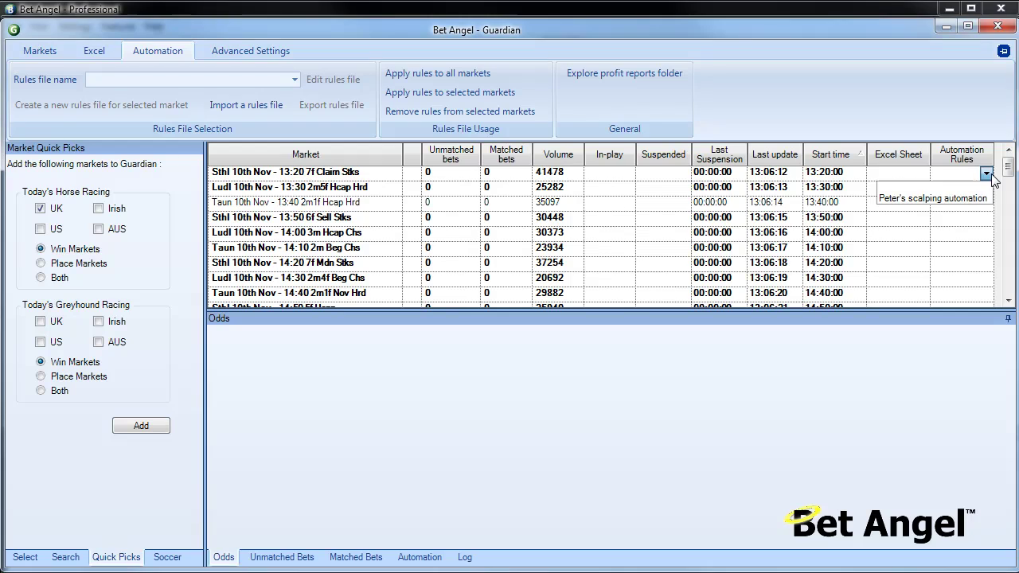
click(955, 198)
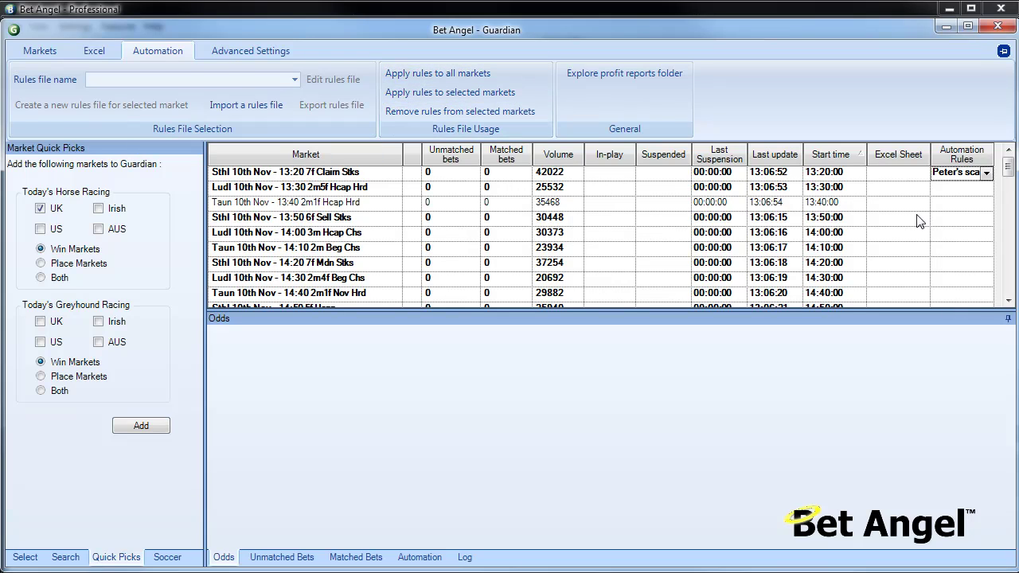
click(905, 188)
click(349, 187)
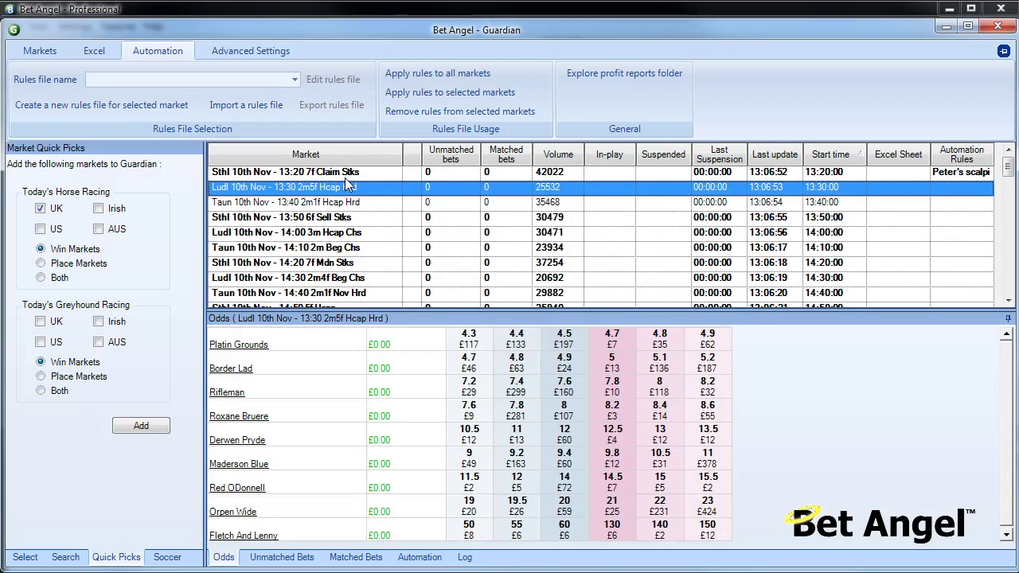
click(346, 176)
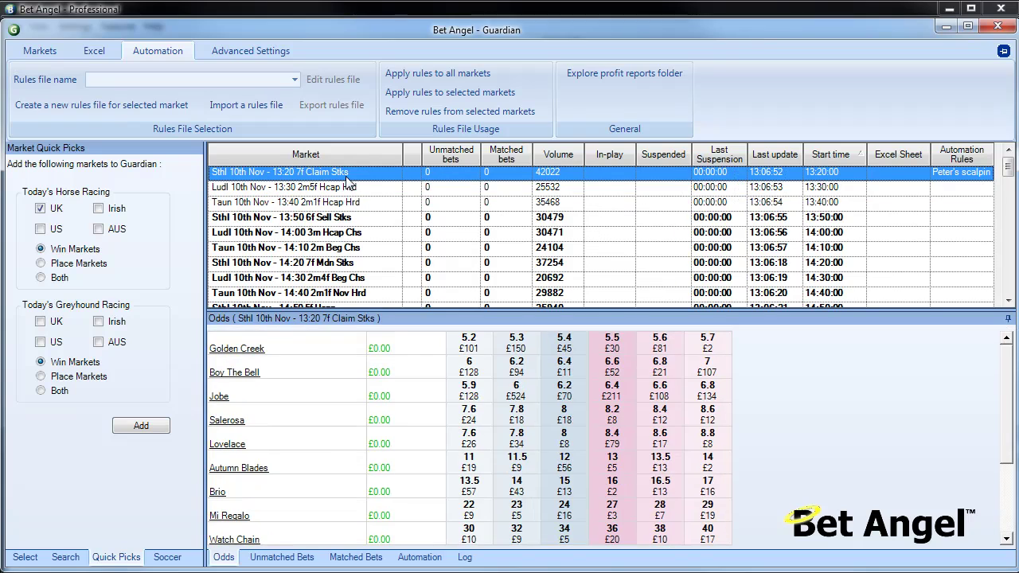
Choose the saved scalping automation file as the current rules file and apply its rules to all markets
click(294, 80)
click(214, 98)
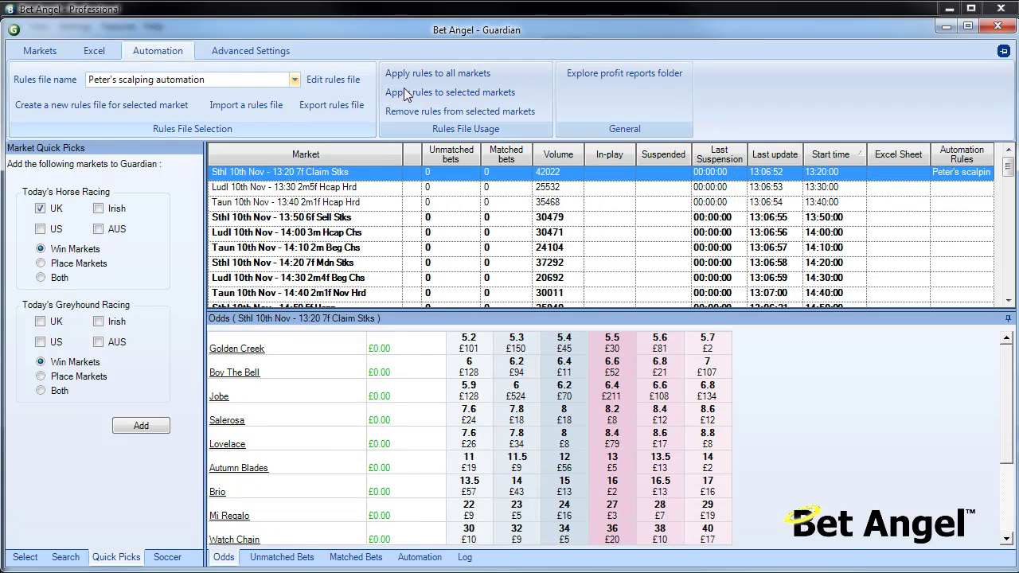
click(481, 73)
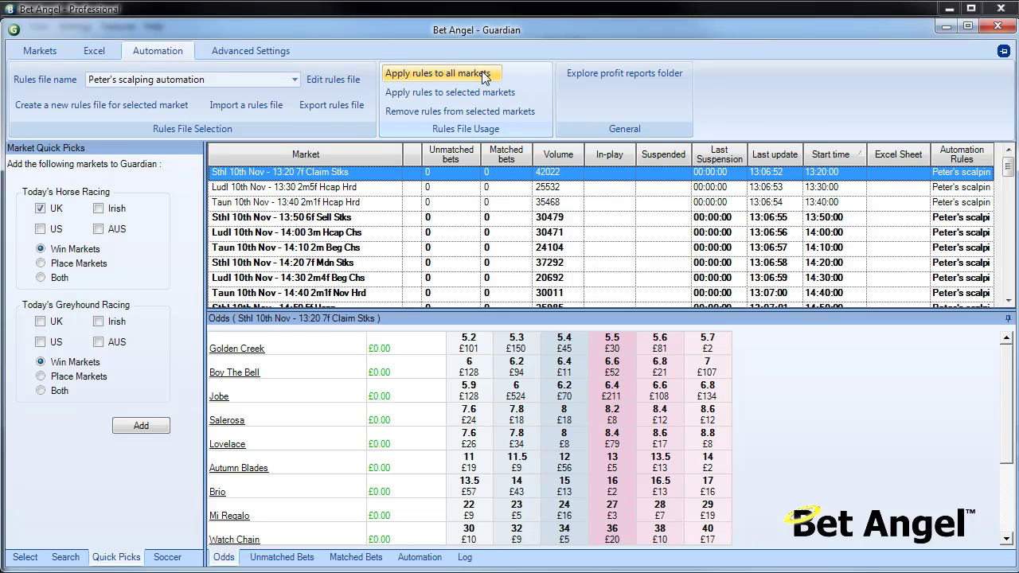
Remove the automation rules from the Sthl 13:20 market and from the rest of the listed markets
click(467, 112)
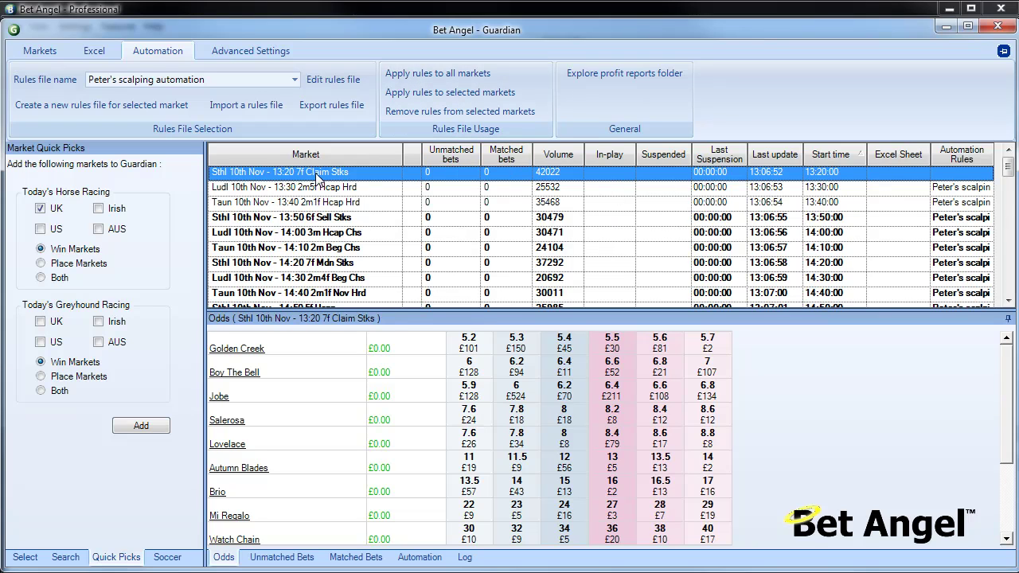
key(shift+Down)
key(shift+Down)
key(shift+Down)
key(shift+Down)
key(shift+Down)
key(shift+Down)
key(shift+Down)
key(shift+Down)
key(shift+Down)
key(shift+Down)
key(shift+Down)
key(shift+Down)
key(shift+Down)
key(shift+Down)
key(shift+Down)
key(shift+Down)
key(shift+Down)
key(shift+Down)
key(shift+Down)
key(shift+Down)
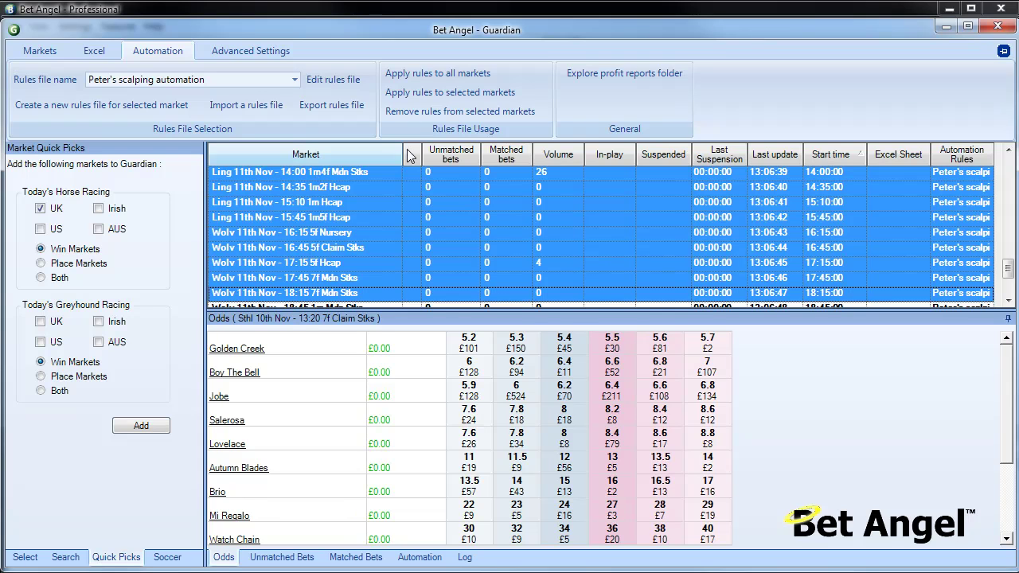
click(460, 111)
scroll(458, 226, up, 5)
scroll(458, 226, up, 2)
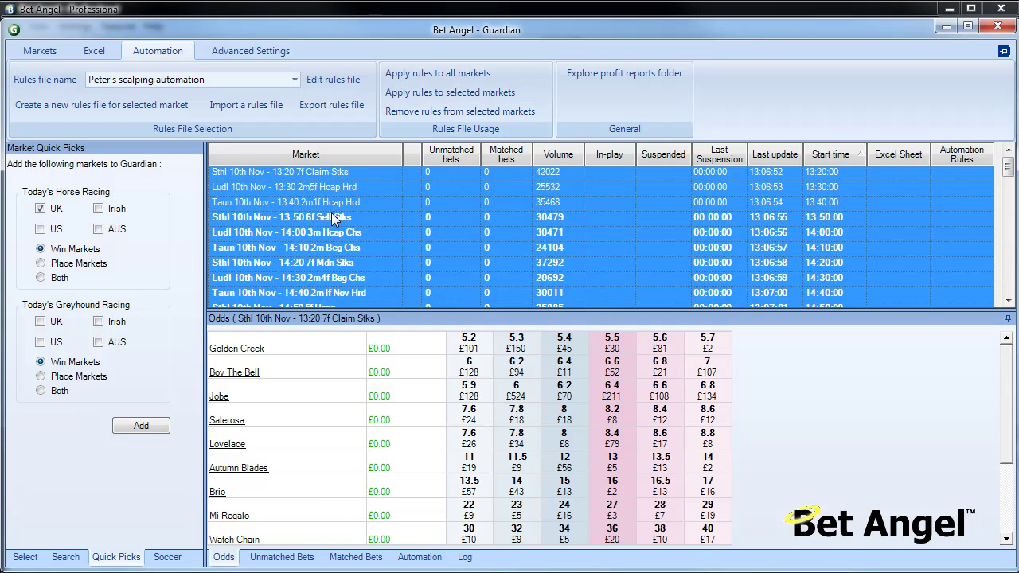
Apply the scalping automation rules only to the Taun 13:40, Sthl 13:50 and Ludl 14:00 markets
click(327, 208)
key(shift+Down)
key(shift+Down)
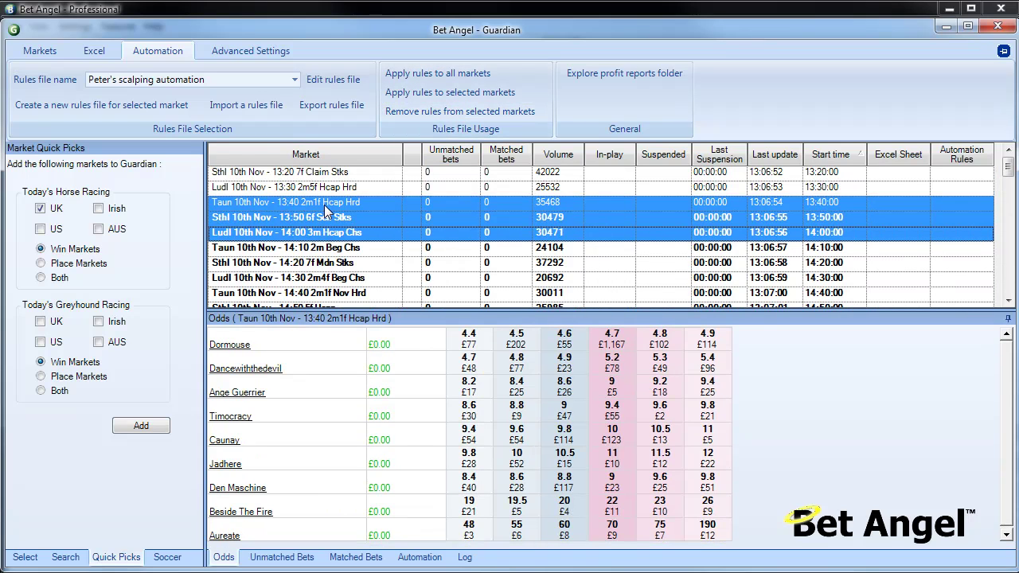
click(466, 94)
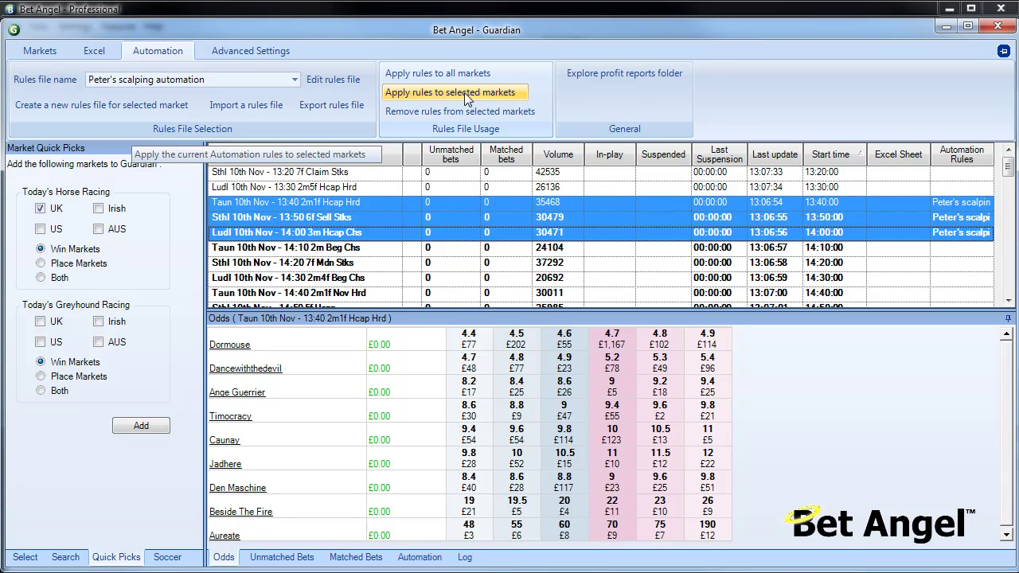
click(464, 92)
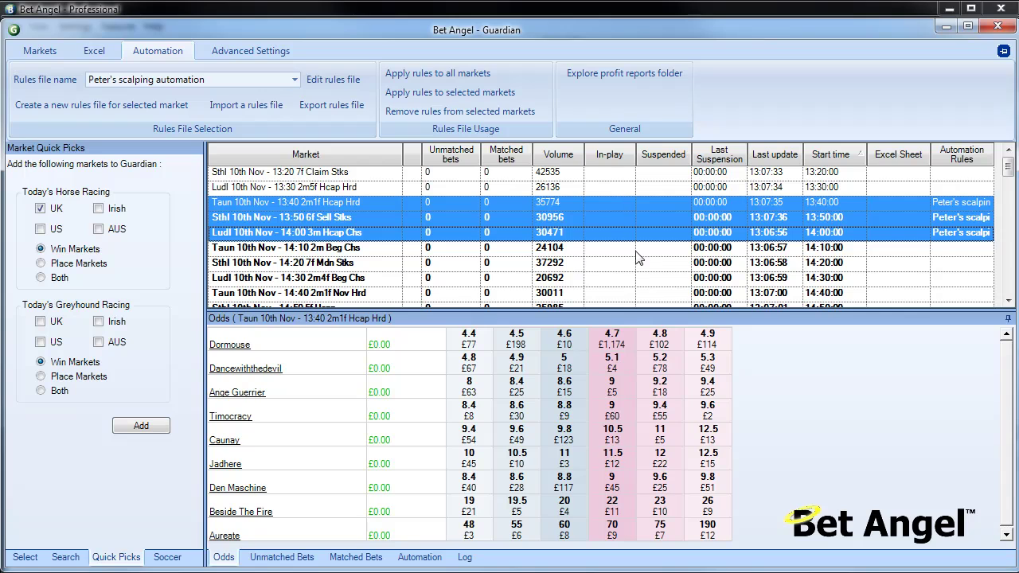
Apply the scalping automation rules to every listed market and review Guardian's refresh and market switching settings
click(386, 175)
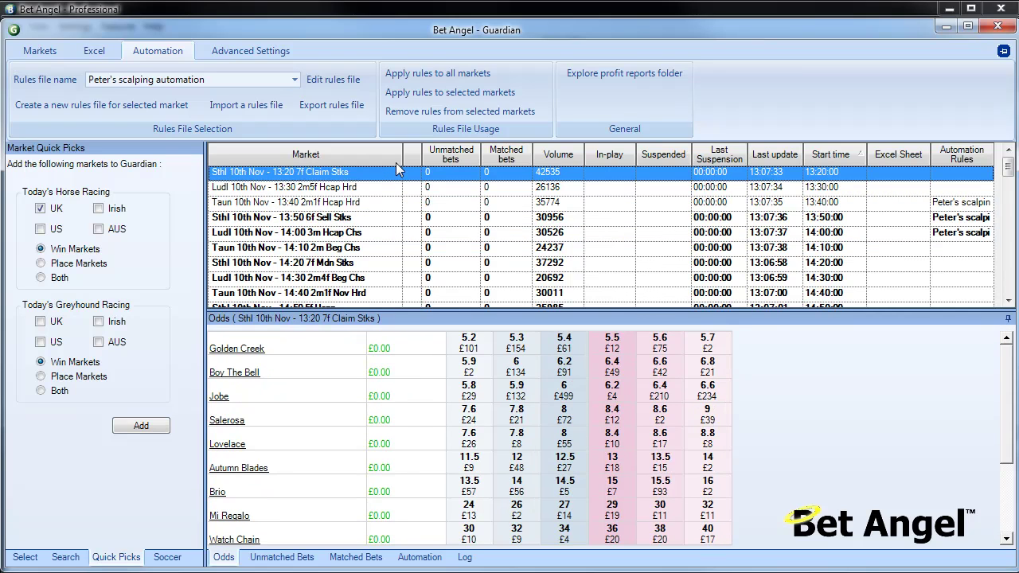
click(448, 74)
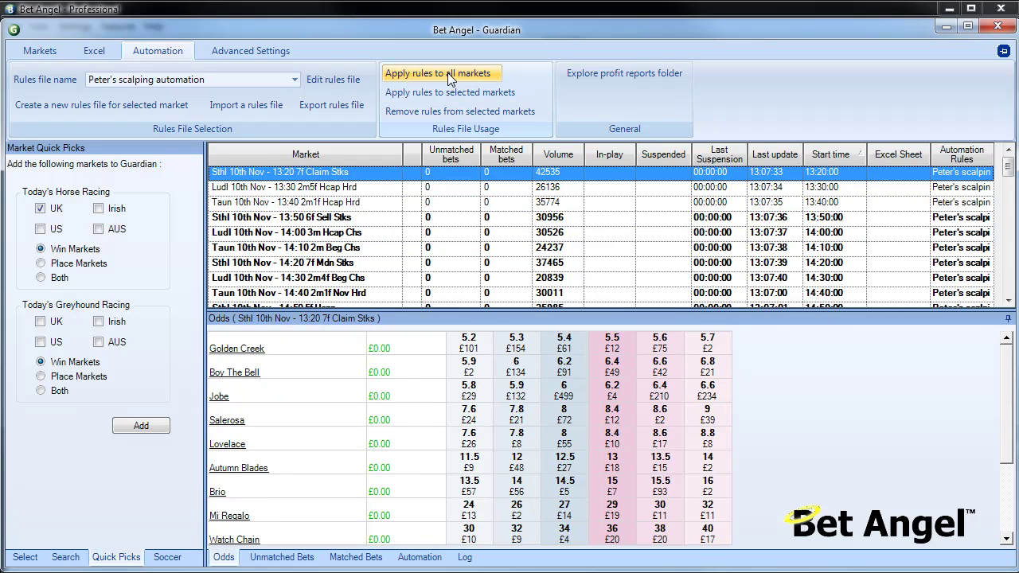
click(41, 53)
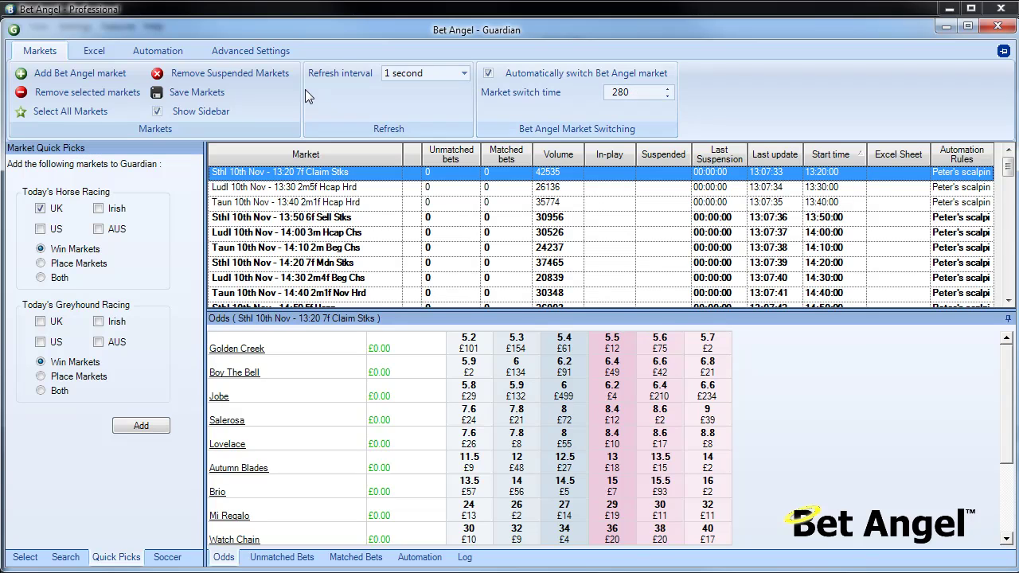
click(173, 55)
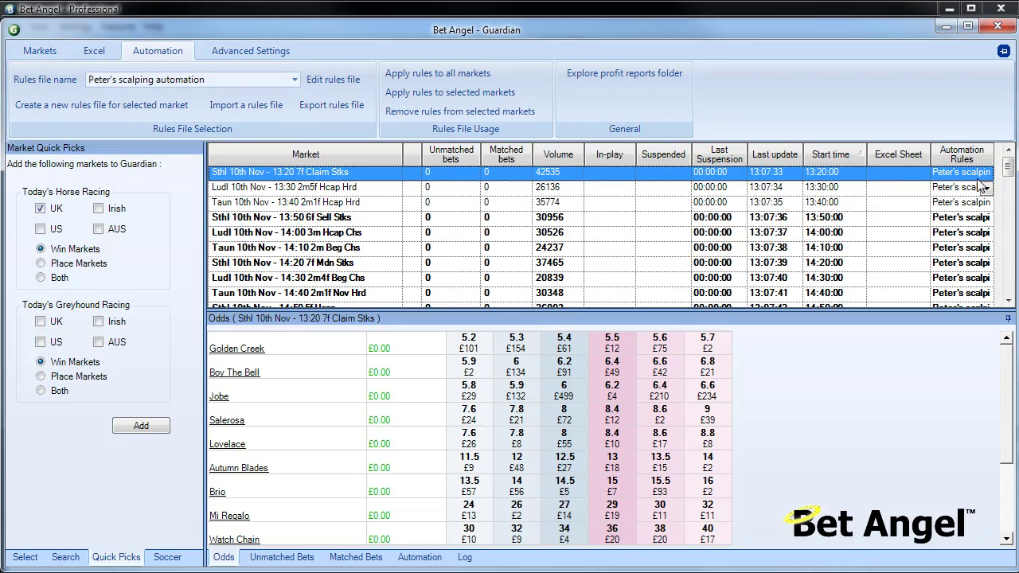